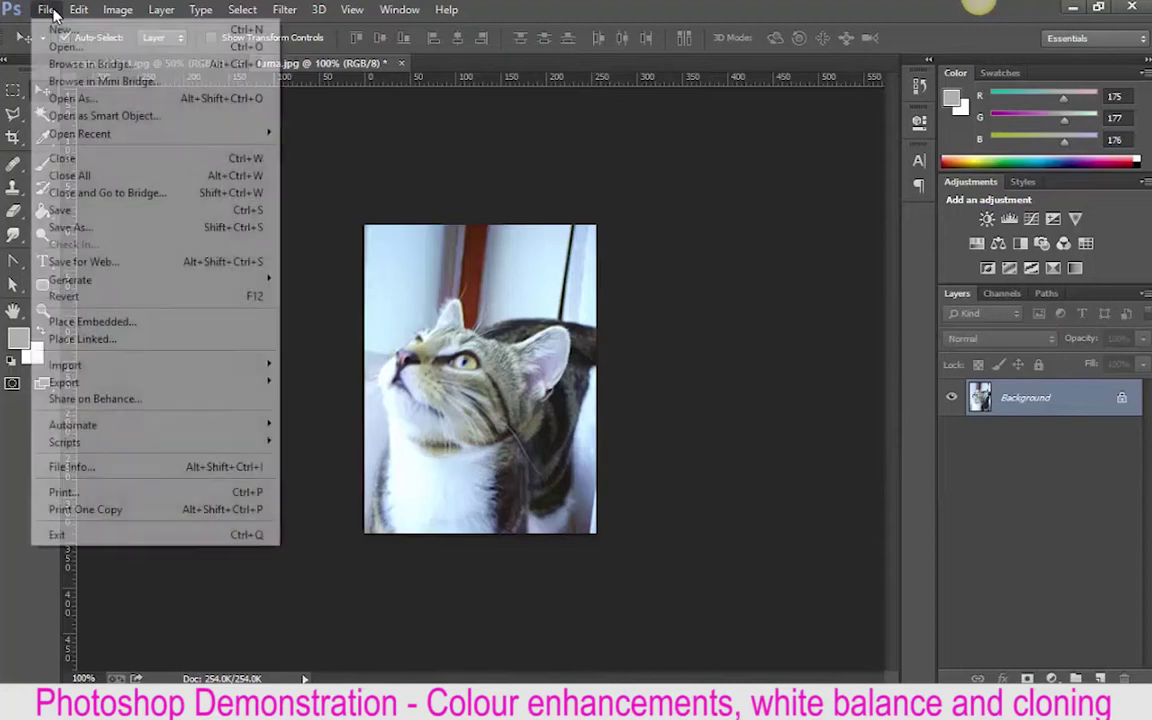
# Open the statue photo BW Hall.jpg
pyautogui.click(52, 38)
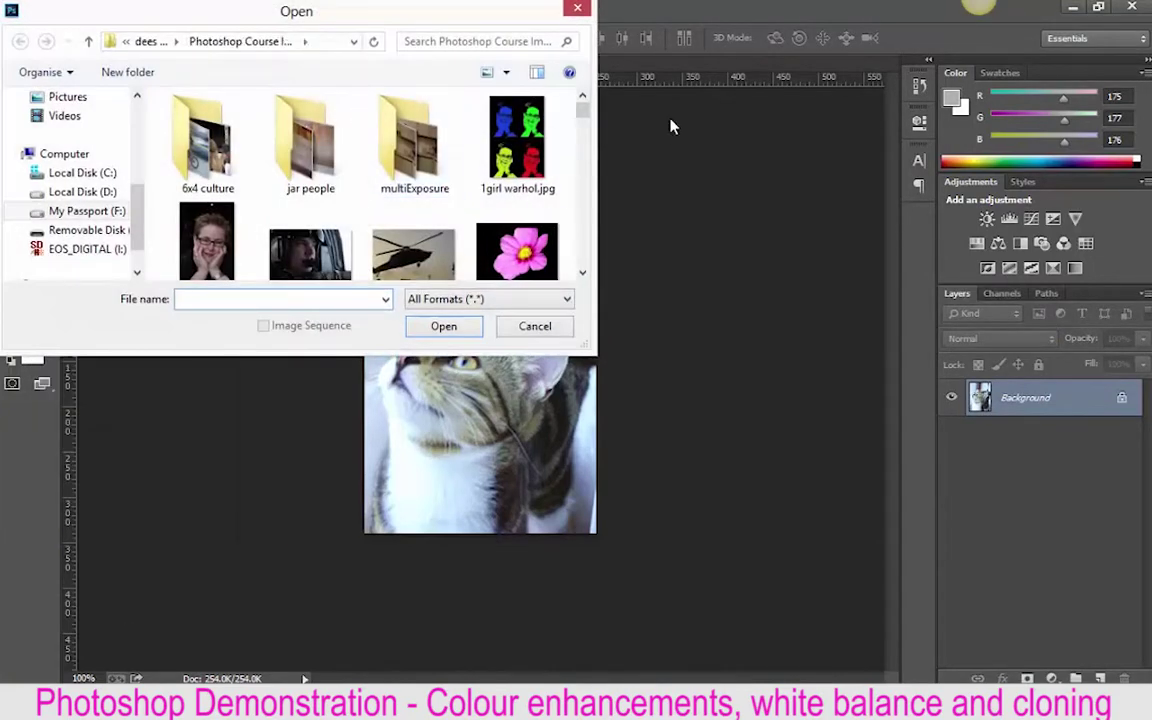
pyautogui.moveTo(588, 344); pyautogui.dragTo(794, 552)
pyautogui.write('BW Hall.jpg')
pyautogui.press('Return')
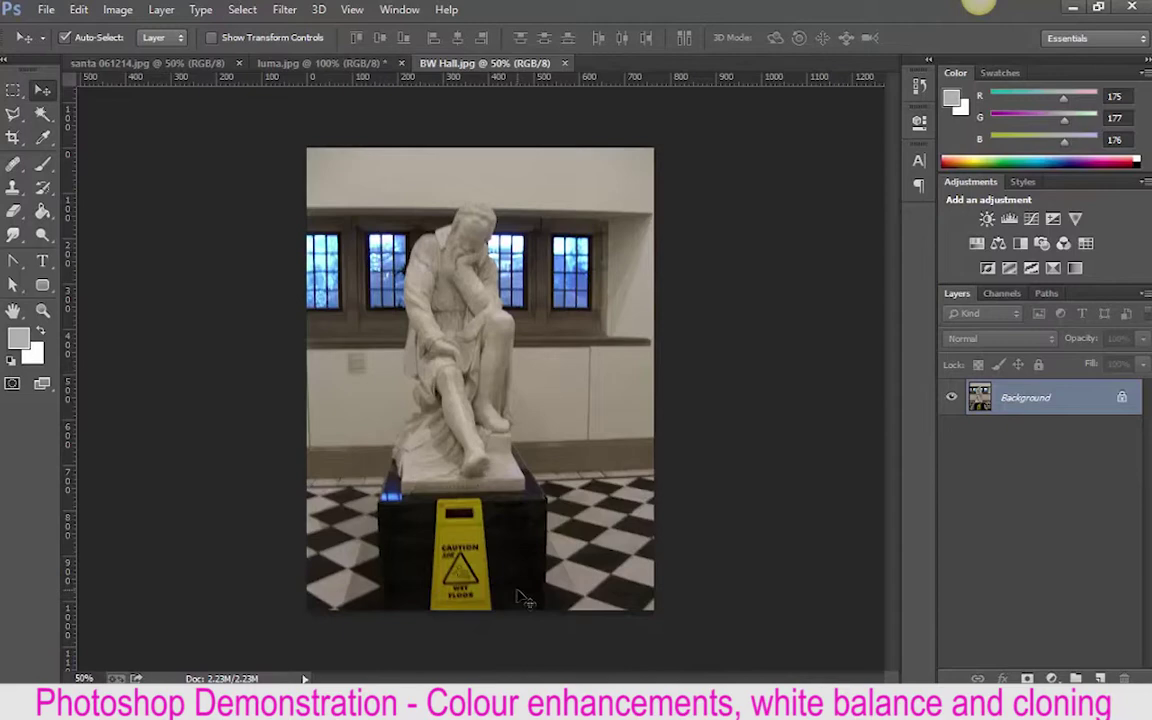
# Zoom out and back in on the statue, ending at 300% on its draped legs
pyautogui.scroll(3, 520, 598)
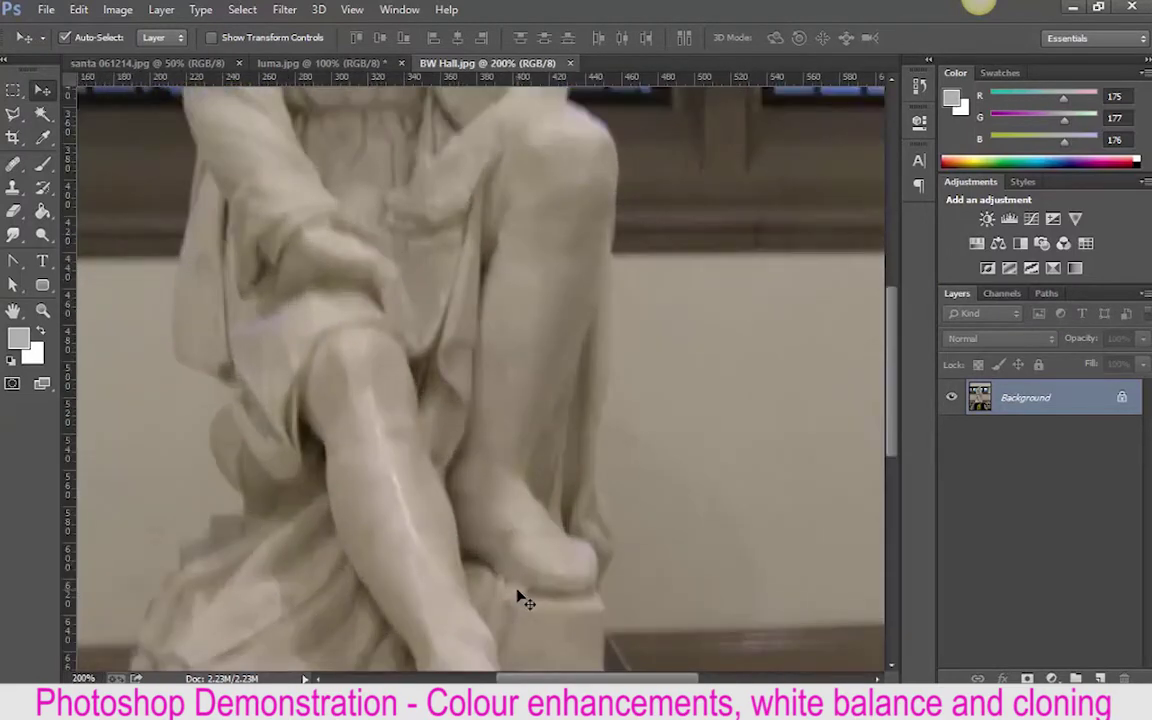
pyautogui.scroll(1, 520, 598)
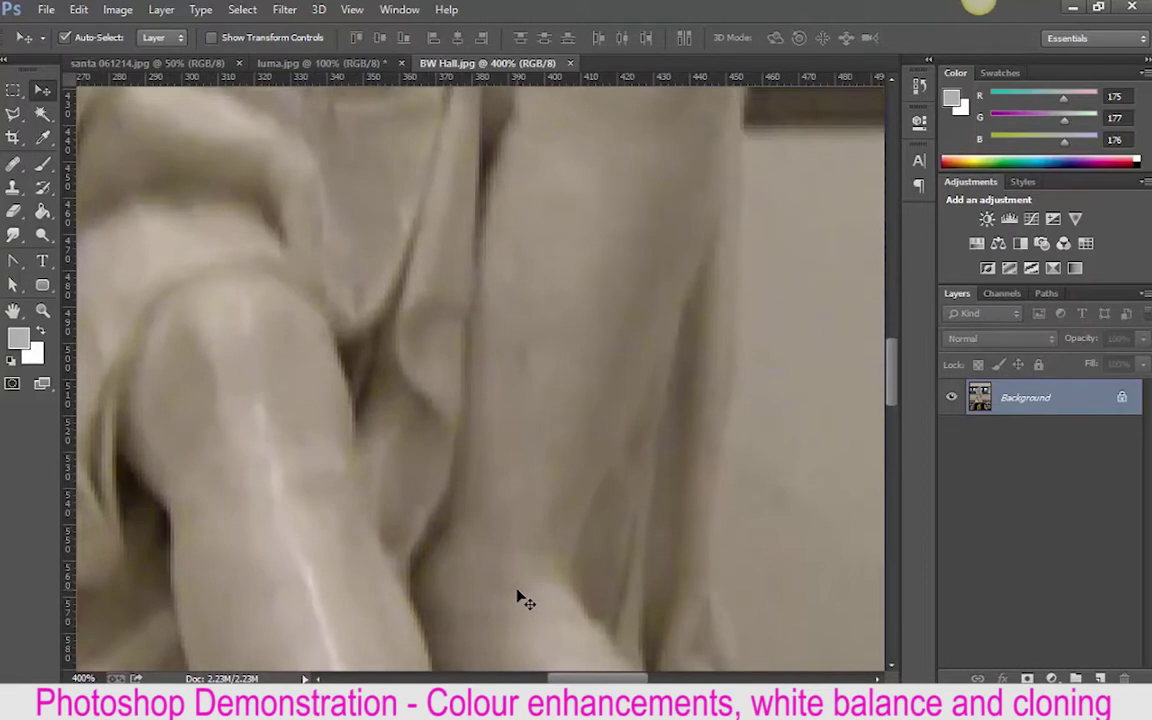
pyautogui.scroll(-5, 520, 598)
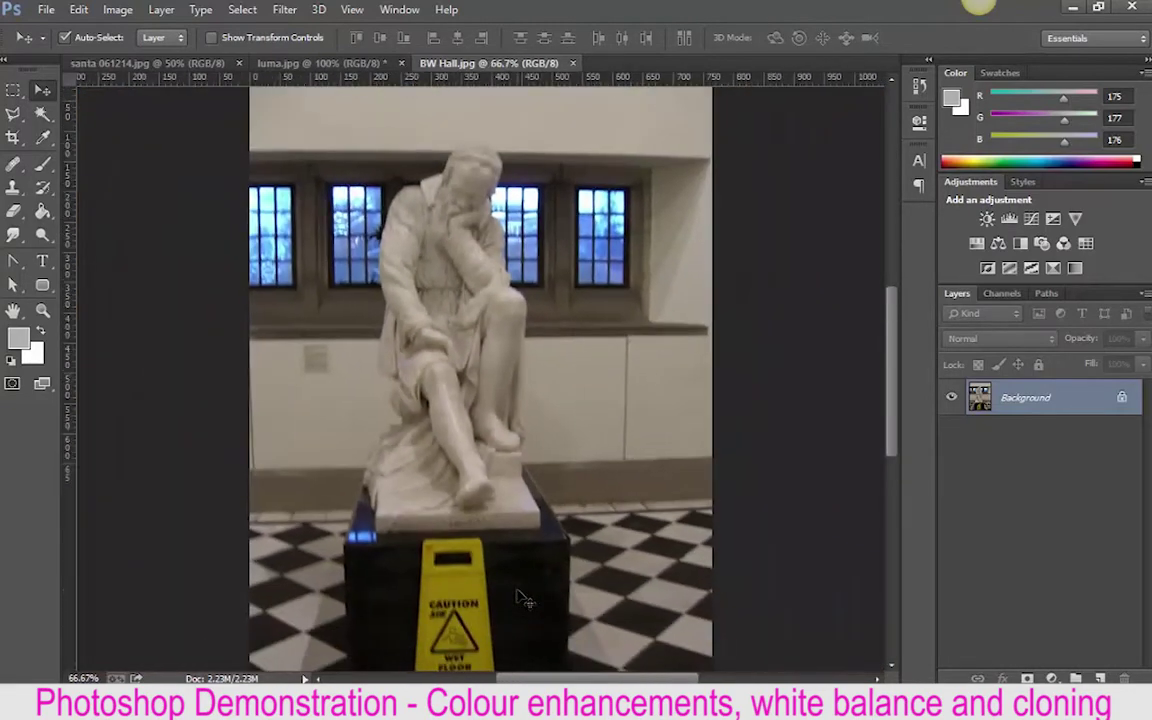
pyautogui.scroll(-1, 520, 598)
pyautogui.scroll(2, 520, 598)
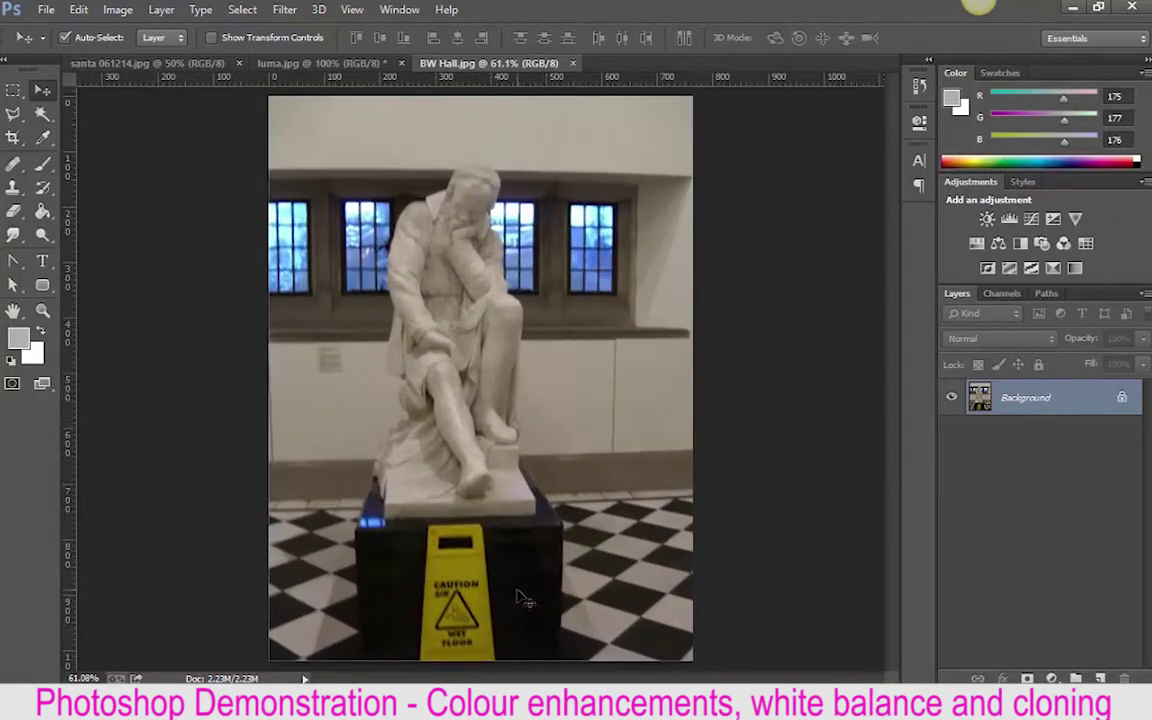
pyautogui.scroll(-4, 520, 598)
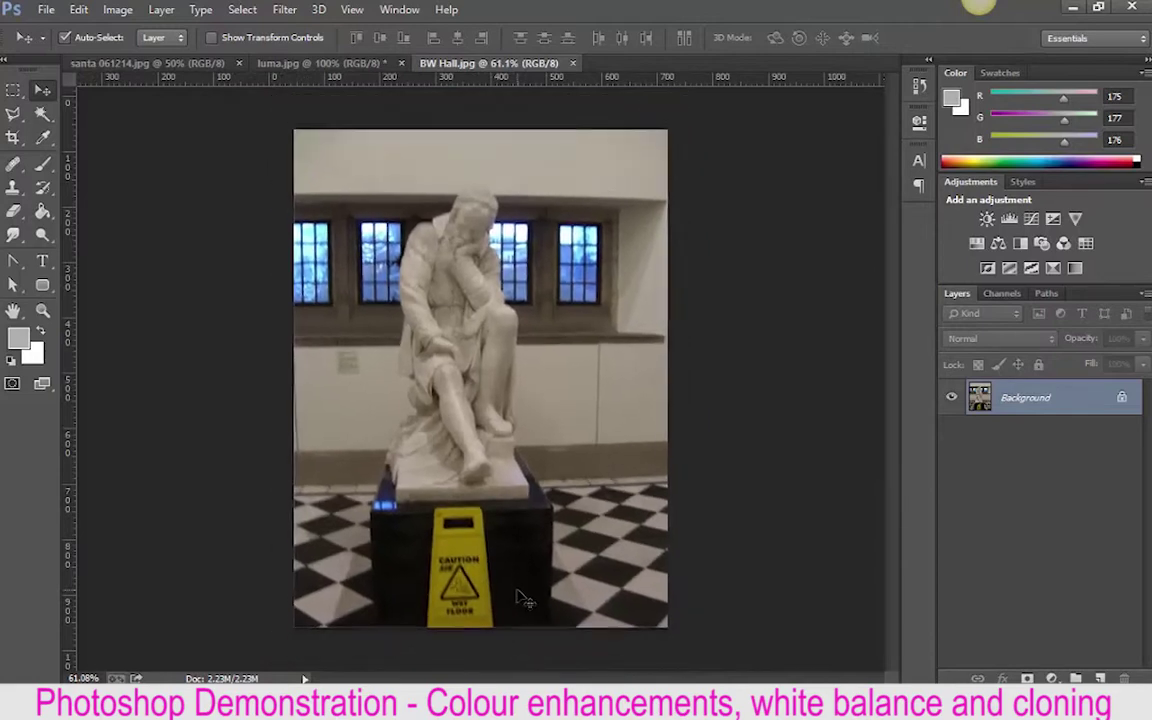
pyautogui.scroll(6, 520, 598)
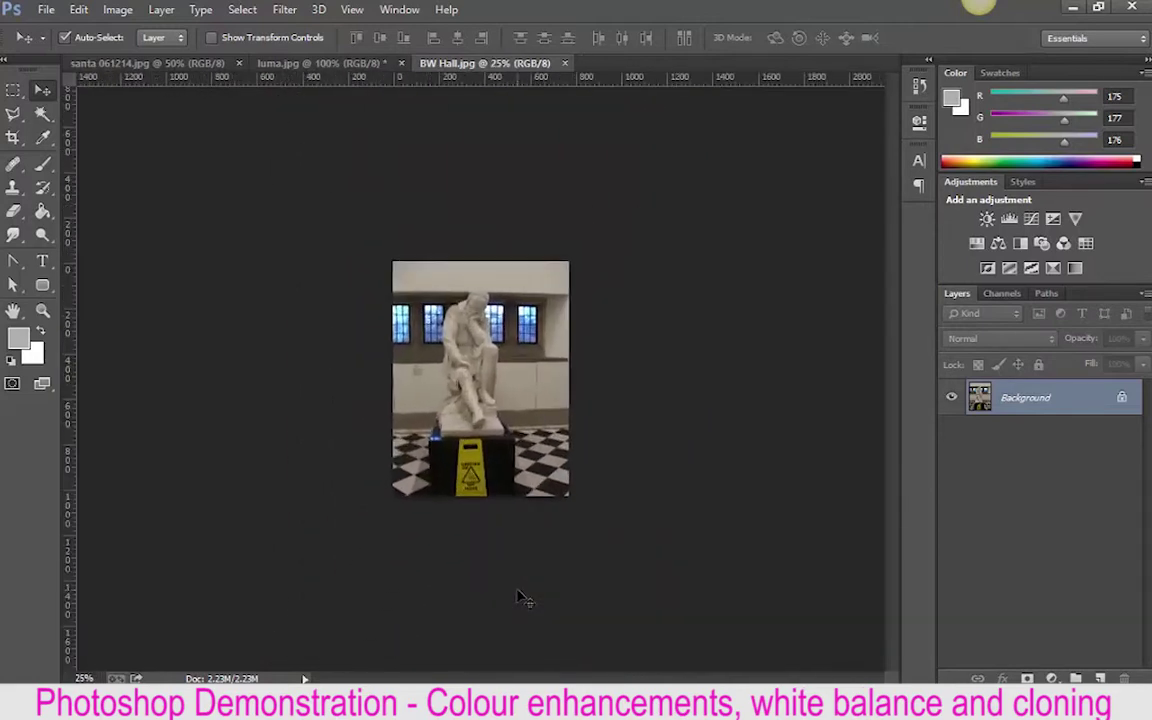
pyautogui.scroll(-3, 520, 598)
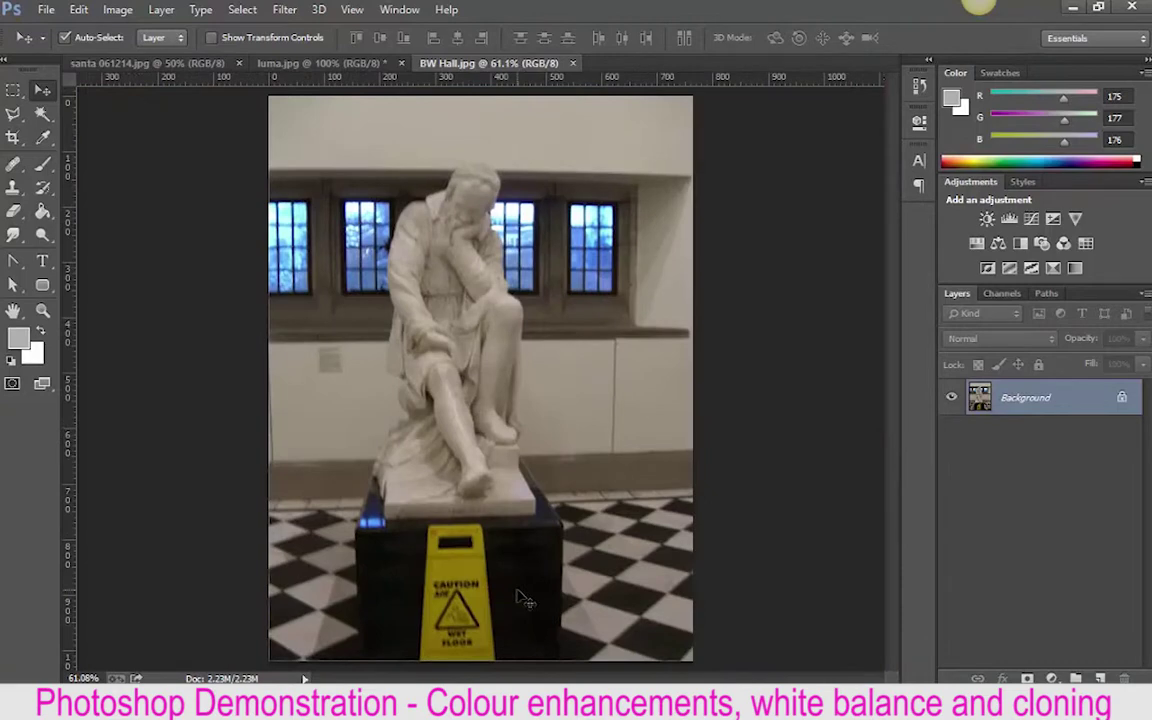
pyautogui.scroll(3, 520, 598)
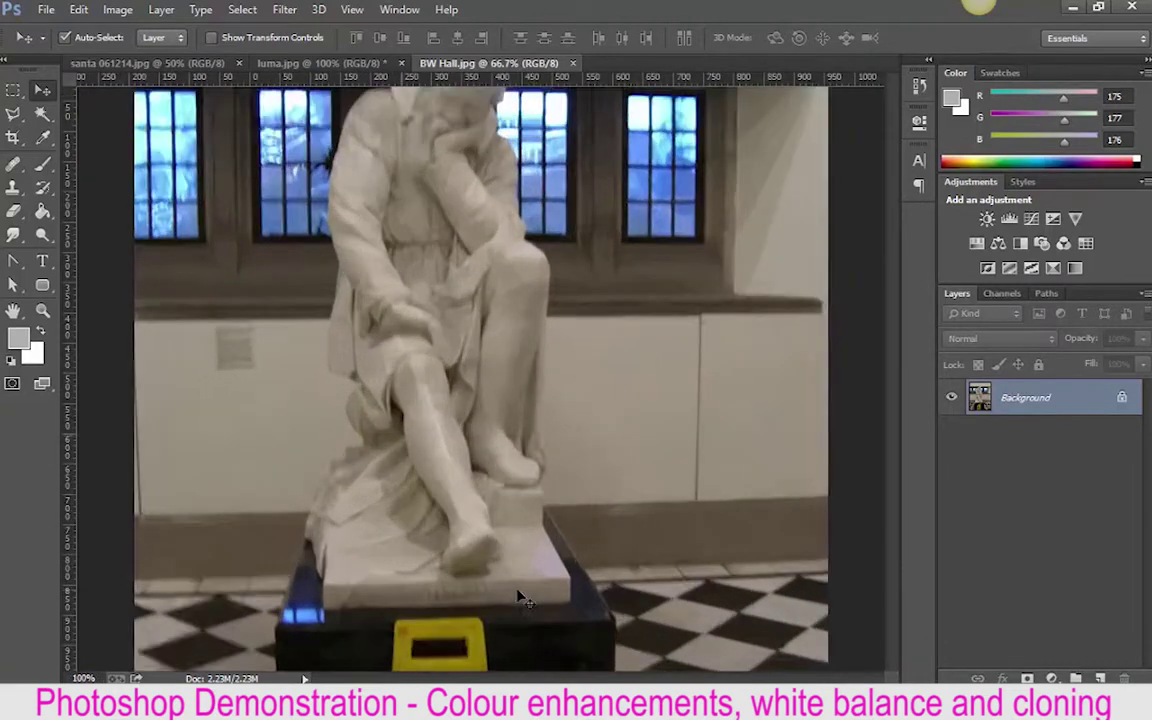
pyautogui.scroll(1, 520, 598)
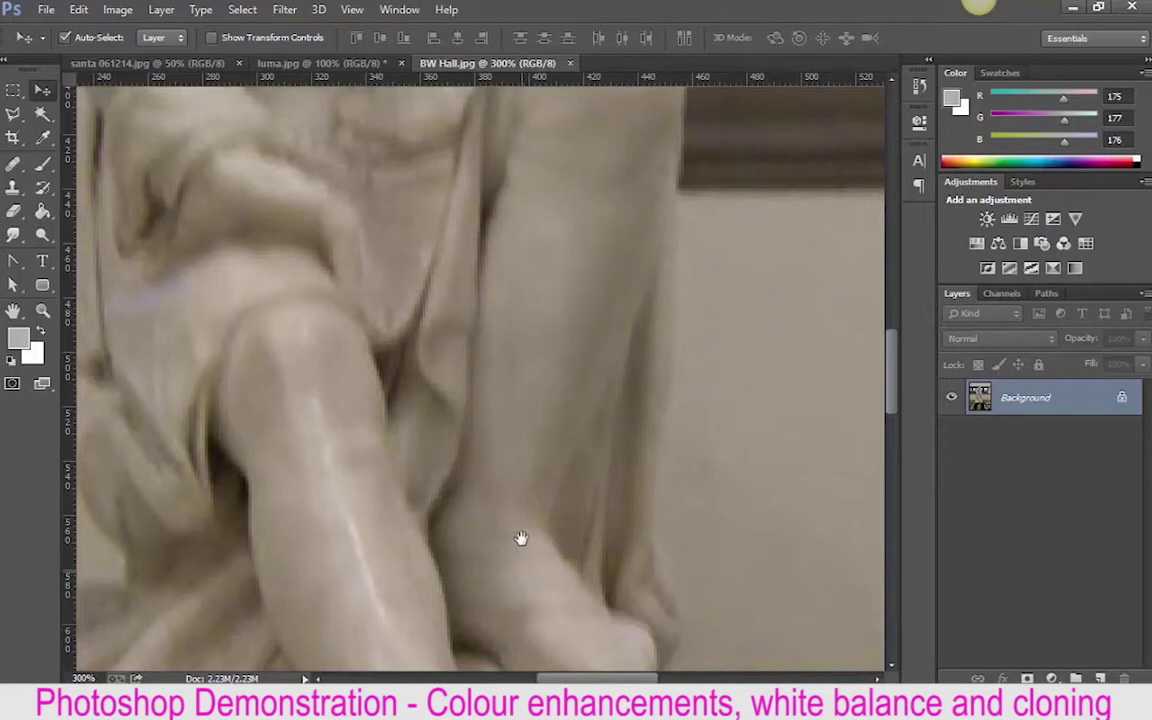
# Pan down to center the CAUTION WET FLOOR sign, then zoom out to 200%
pyautogui.moveTo(522, 540); pyautogui.dragTo(524, 342)
pyautogui.moveTo(483, 517); pyautogui.dragTo(512, 260)
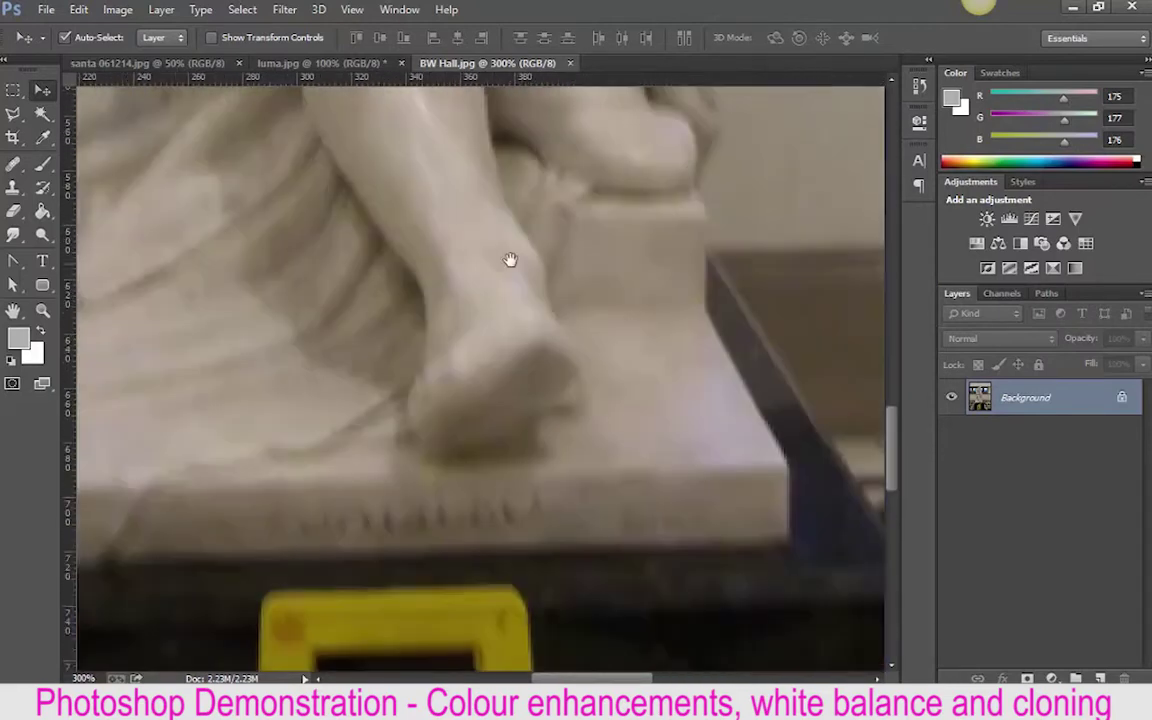
pyautogui.moveTo(490, 566); pyautogui.dragTo(496, 542)
pyautogui.moveTo(490, 481); pyautogui.dragTo(478, 306)
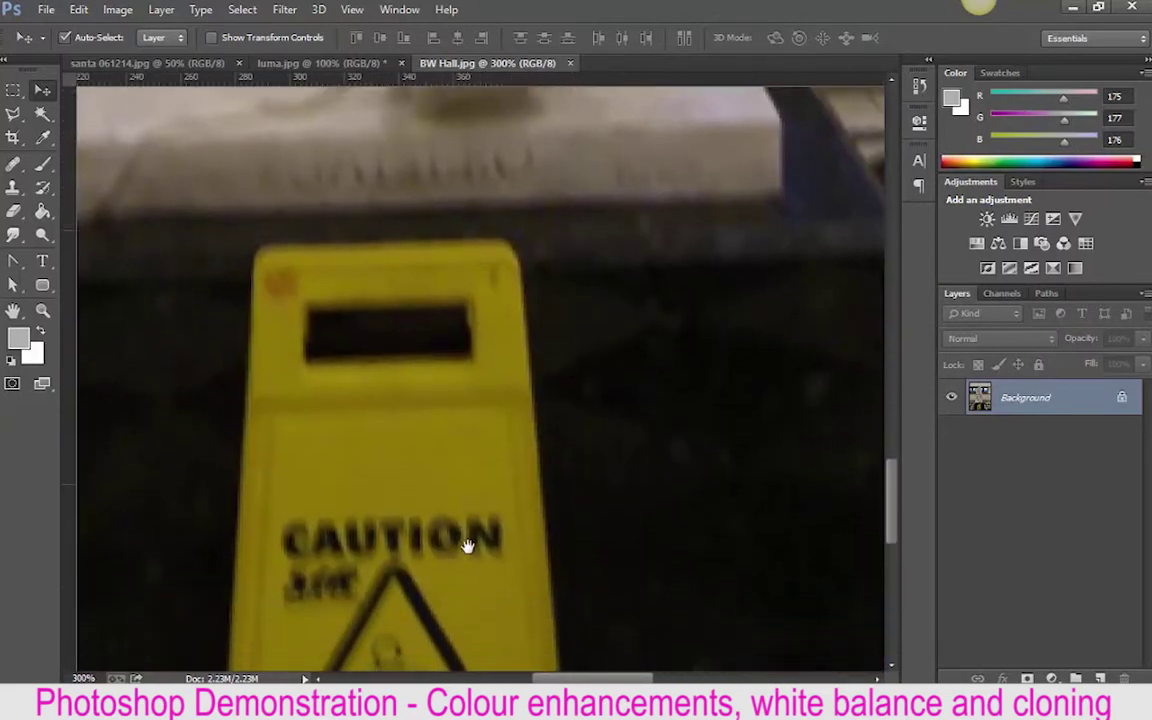
pyautogui.moveTo(476, 532); pyautogui.dragTo(478, 379)
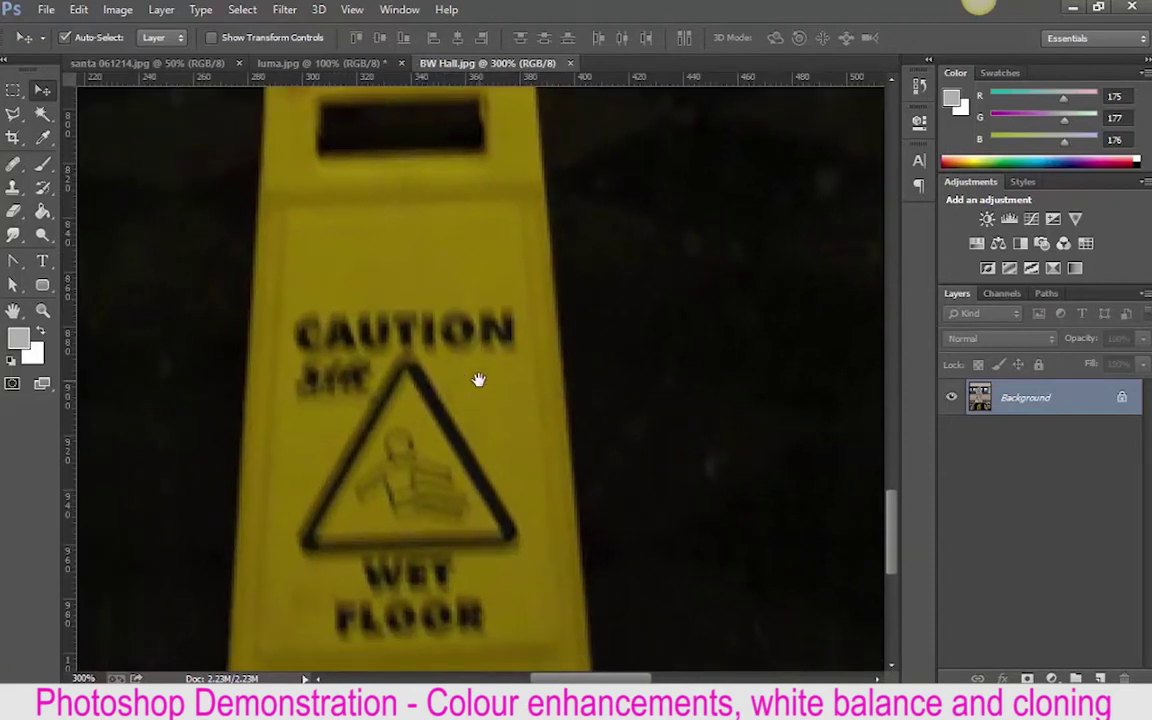
pyautogui.hotkey('ctrl', '-')
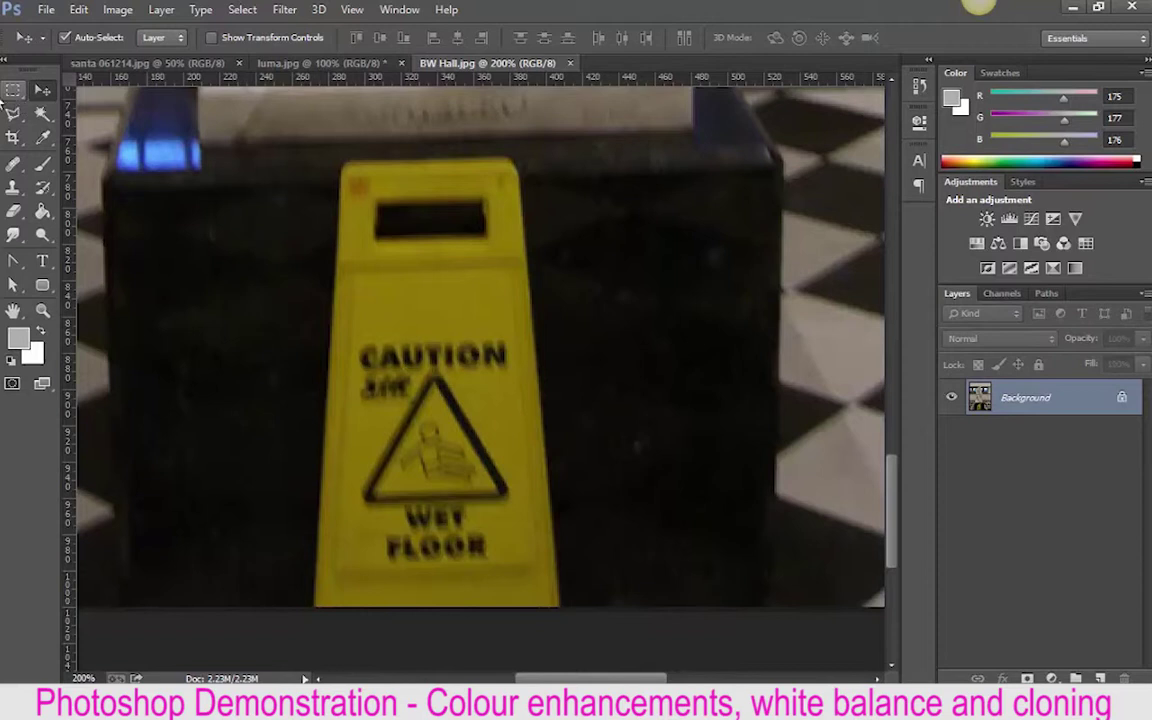
# Make the Clone Stamp tool active and show its brush preset picker
pyautogui.click(16, 192)
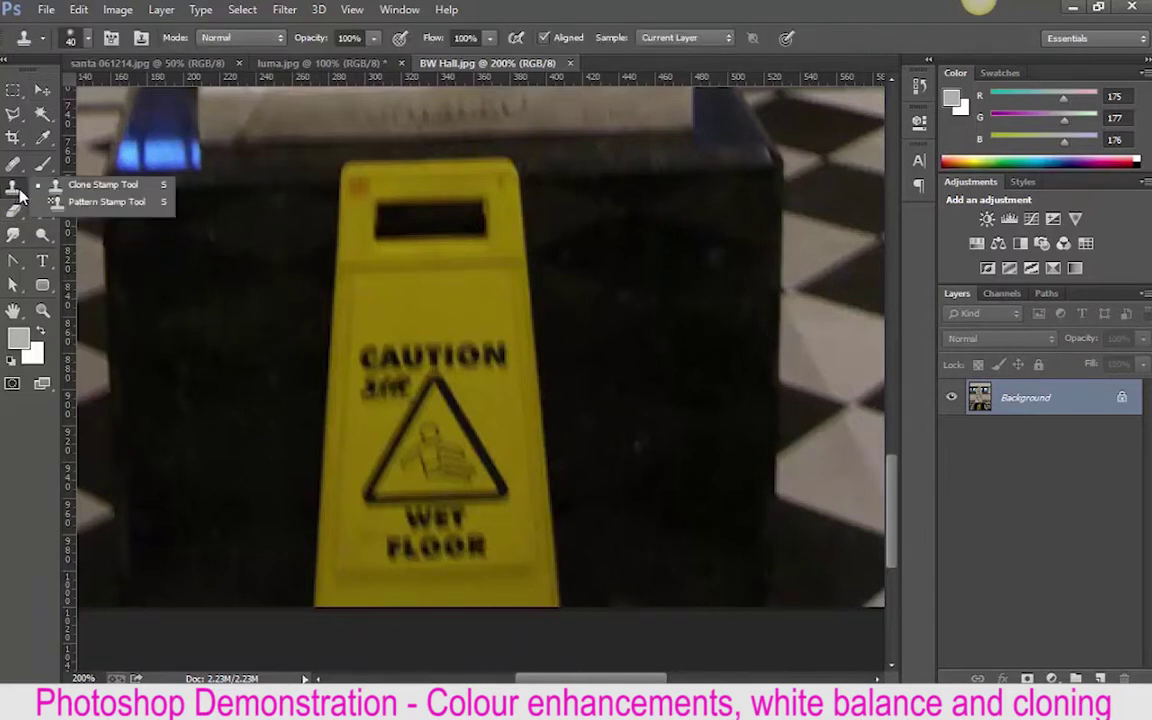
pyautogui.click(12, 184)
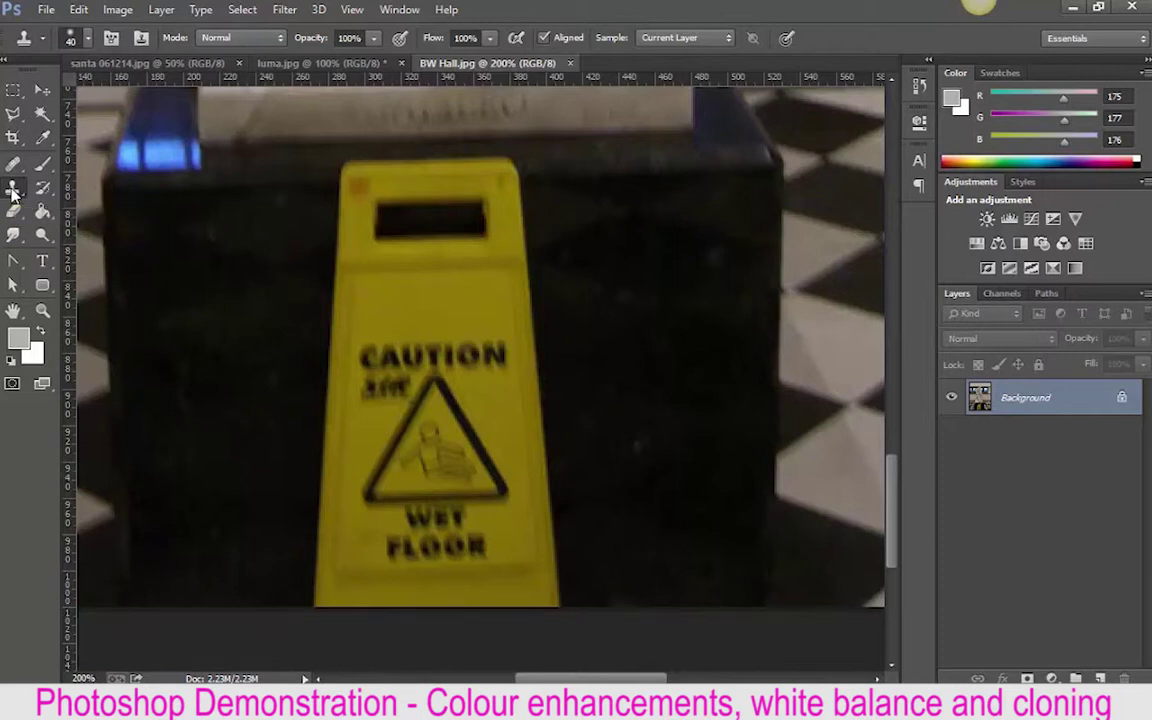
pyautogui.rightClick(13, 190)
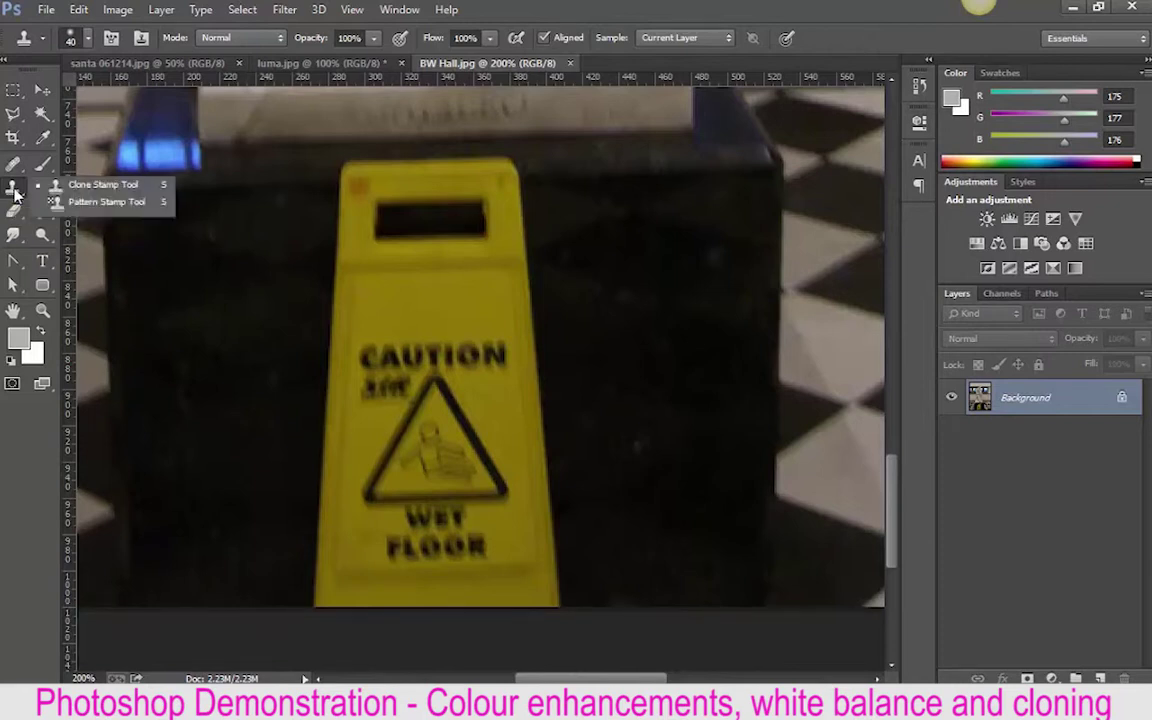
pyautogui.click(71, 189)
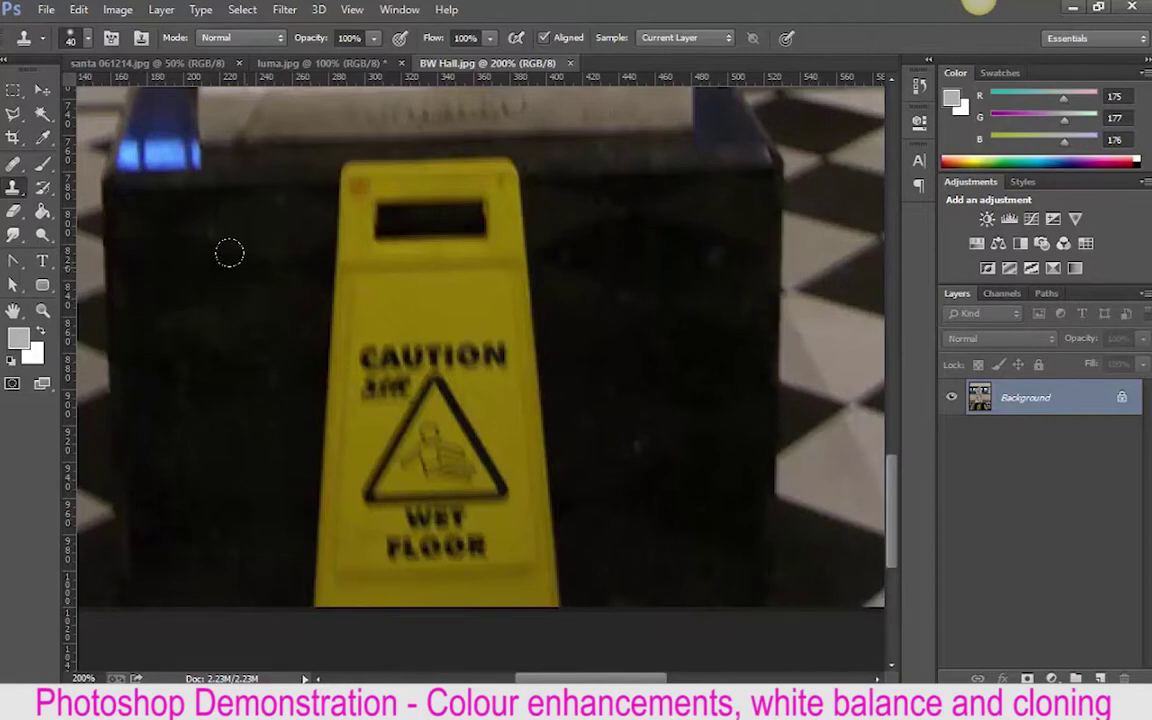
pyautogui.click(88, 40)
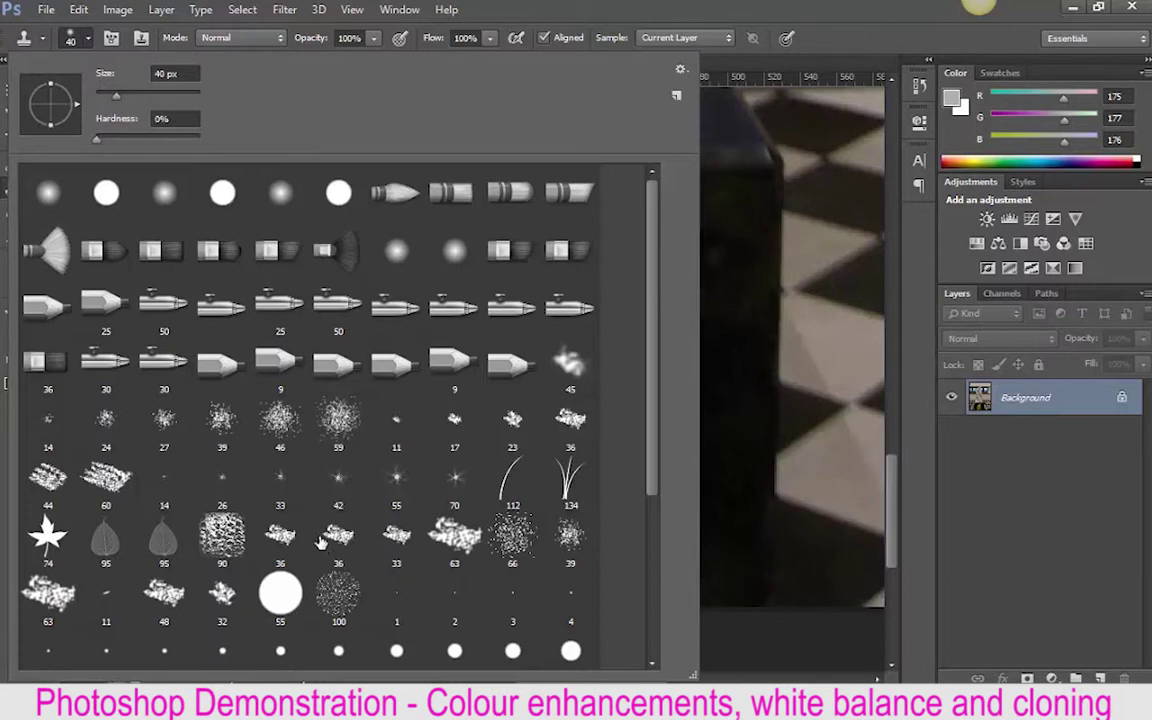
# Try the 55 px hard round brush at 0% hardness, enlarged to 153 px
pyautogui.click(283, 586)
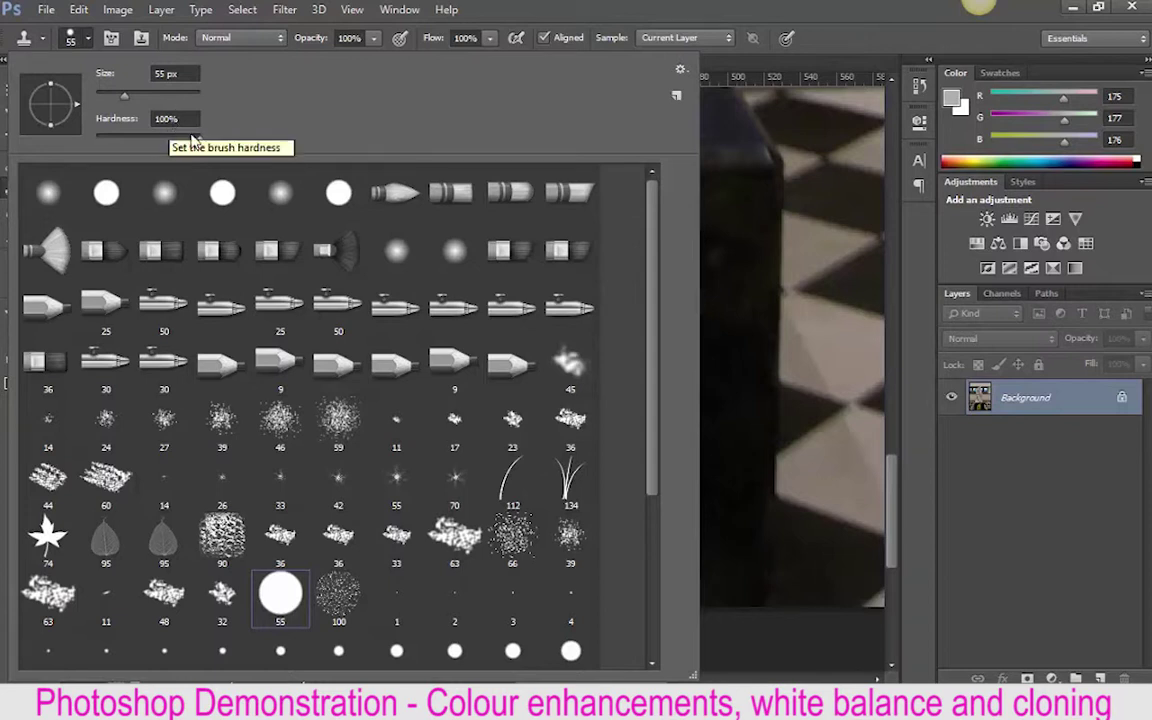
pyautogui.click(198, 139)
pyautogui.moveTo(120, 141); pyautogui.dragTo(84, 139)
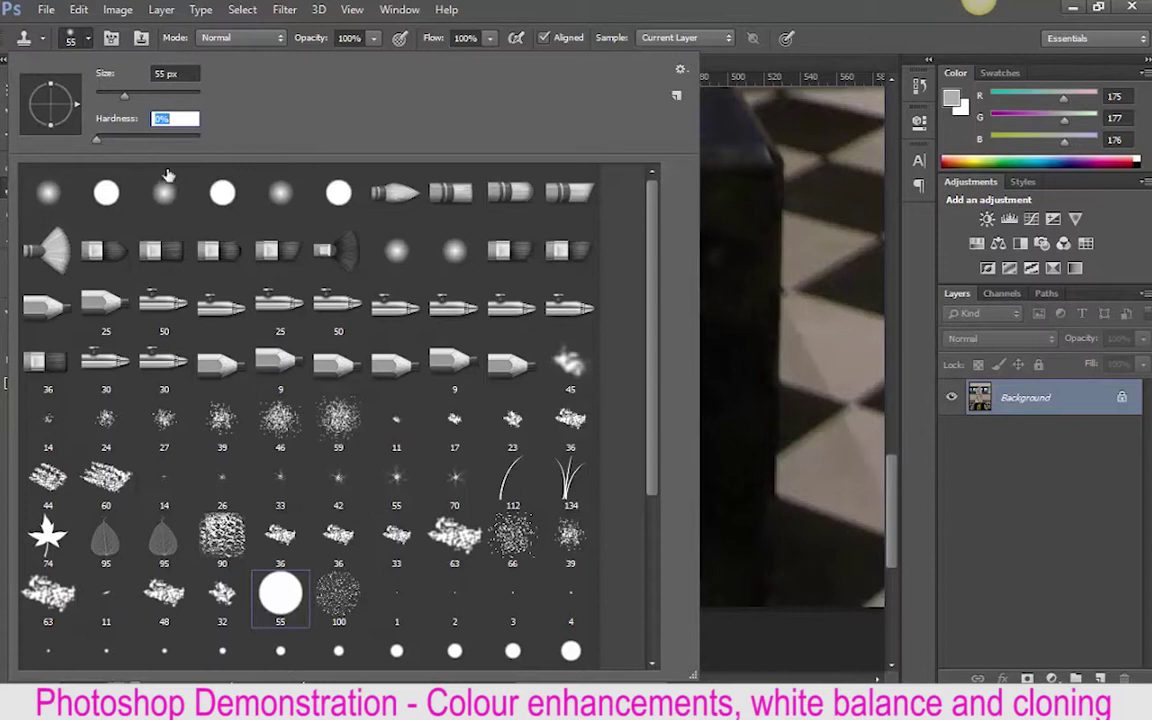
pyautogui.moveTo(125, 96); pyautogui.dragTo(97, 77)
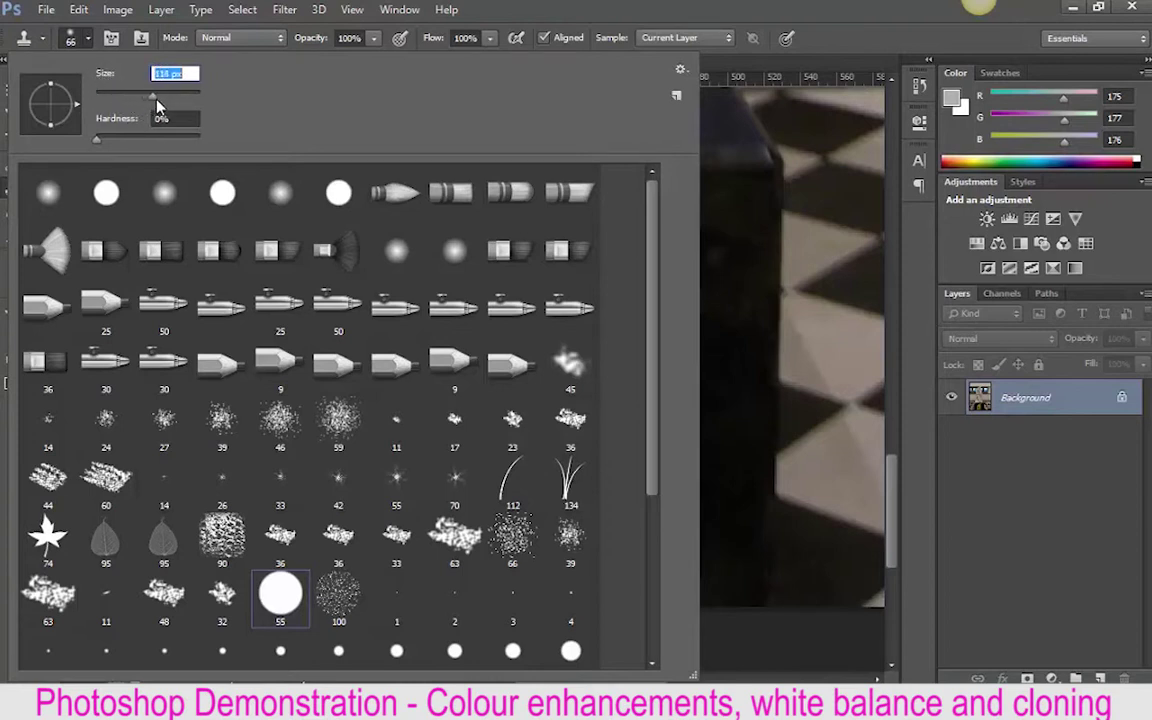
pyautogui.moveTo(156, 101); pyautogui.dragTo(161, 100)
# Return to the 55 px hard round brush and set its size to 71 px
pyautogui.click(392, 540)
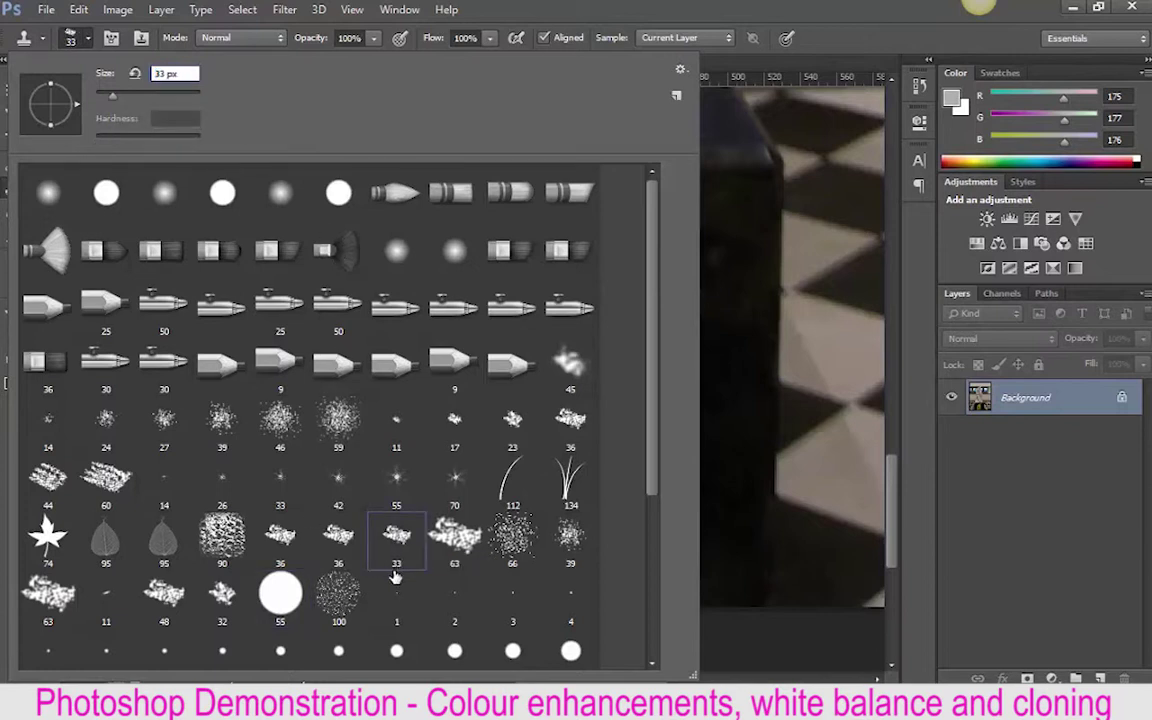
pyautogui.click(281, 597)
pyautogui.click(124, 96)
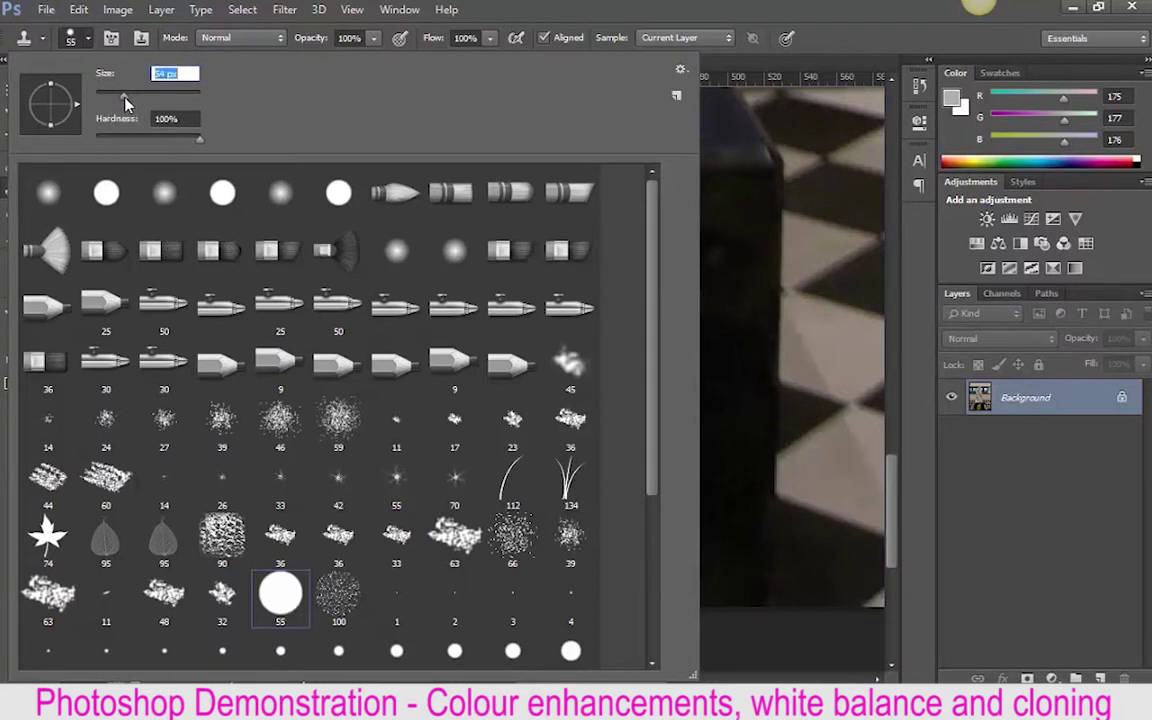
pyautogui.moveTo(166, 104); pyautogui.dragTo(180, 100)
pyautogui.write('71')
pyautogui.press('Tab')
pyautogui.click(90, 42)
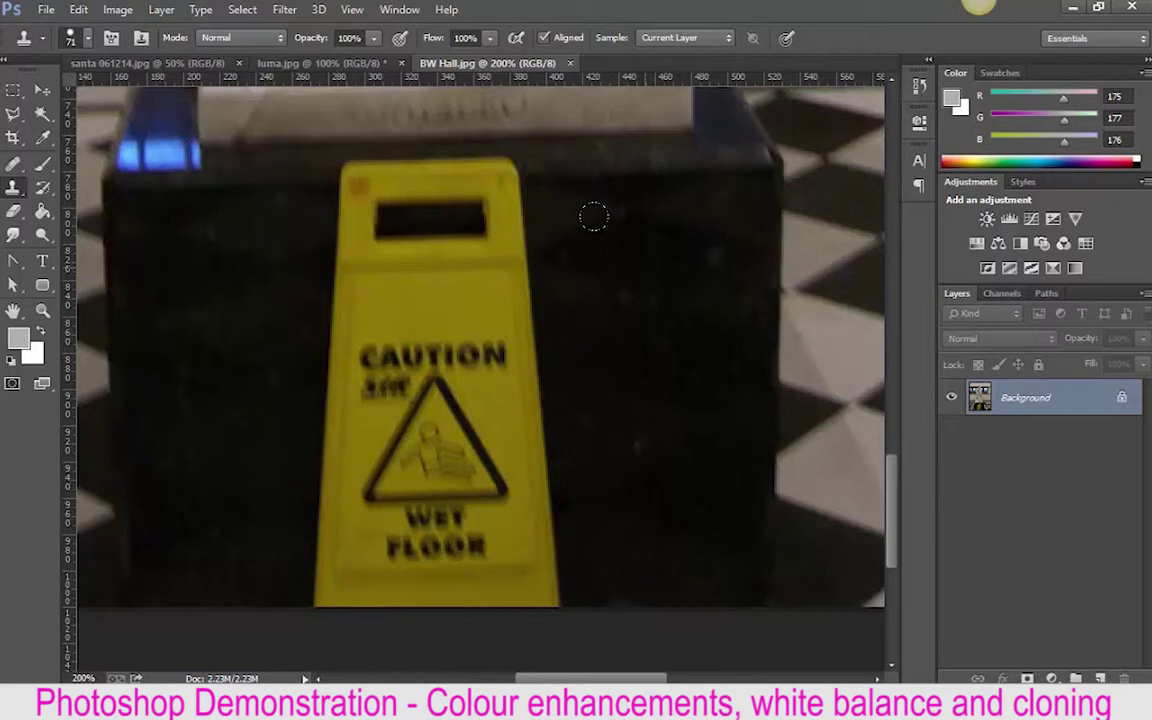
# Dismiss the undefined clone source errors and shrink the brush to 40 px
pyautogui.click(593, 216)
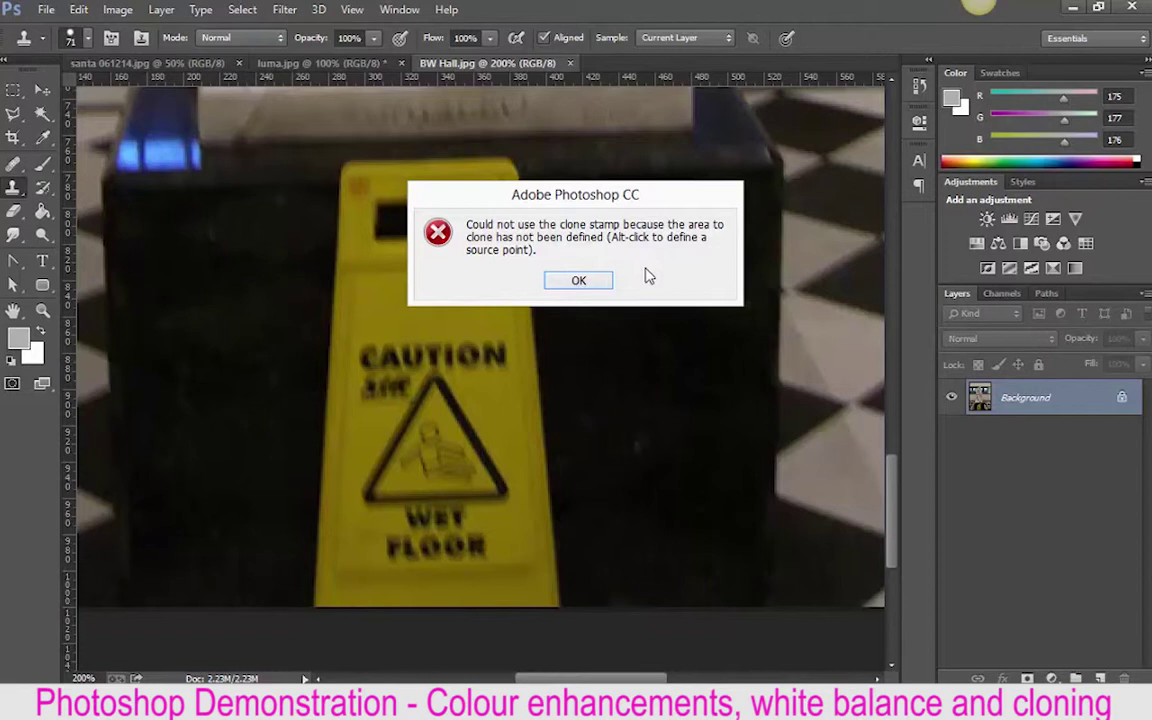
pyautogui.click(599, 282)
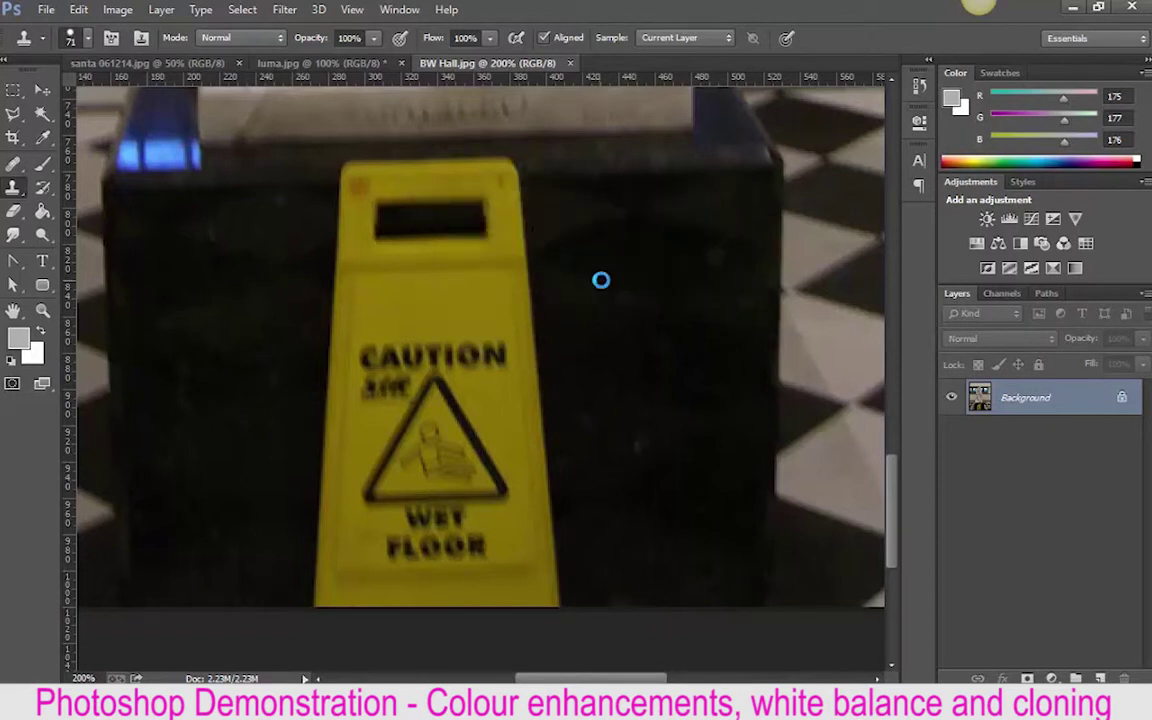
pyautogui.click(600, 280)
pyautogui.click(600, 283)
pyautogui.press('[')
pyautogui.press('[')
pyautogui.press('[')
pyautogui.press('[')
# Resize the clone brush to 20 px and dab dark texture on the sign's right edge
pyautogui.click(88, 39)
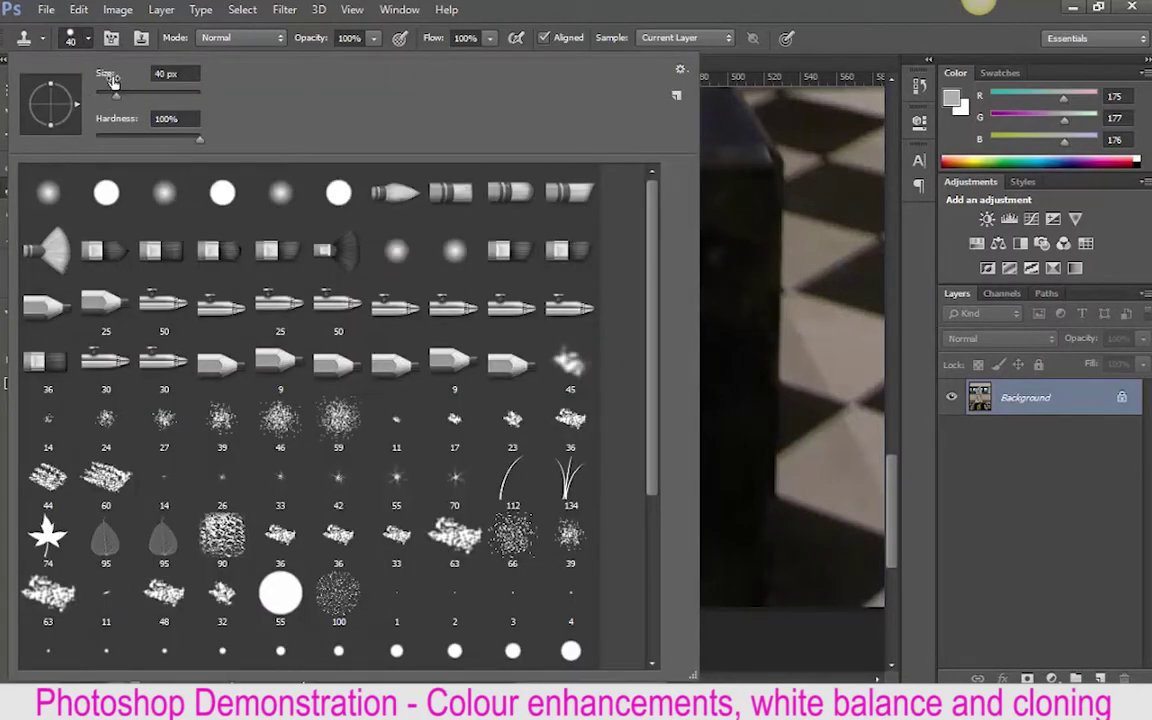
pyautogui.click(89, 39)
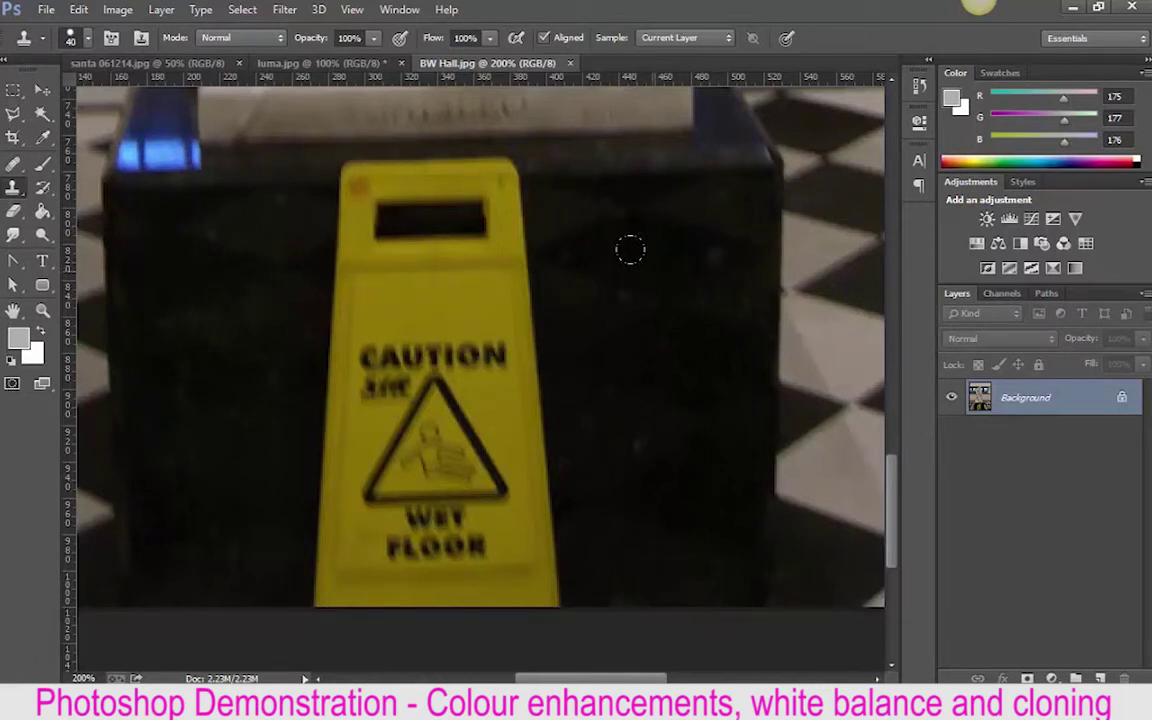
pyautogui.press('[')
pyautogui.press('[')
pyautogui.press('[')
pyautogui.press('[')
pyautogui.press(']')
pyautogui.press(']')
pyautogui.press(']')
pyautogui.click(505, 263)
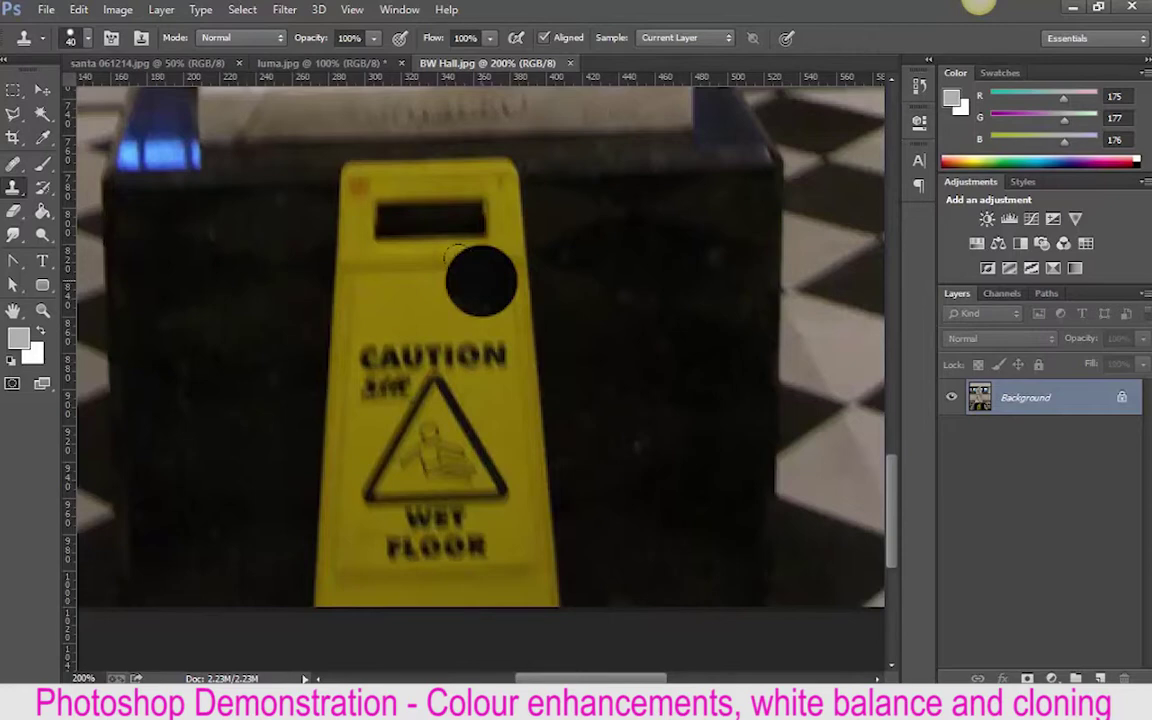
# Set brush hardness to 0%, sample the dark box, and paint over the sign above CAUTION
pyautogui.click(88, 40)
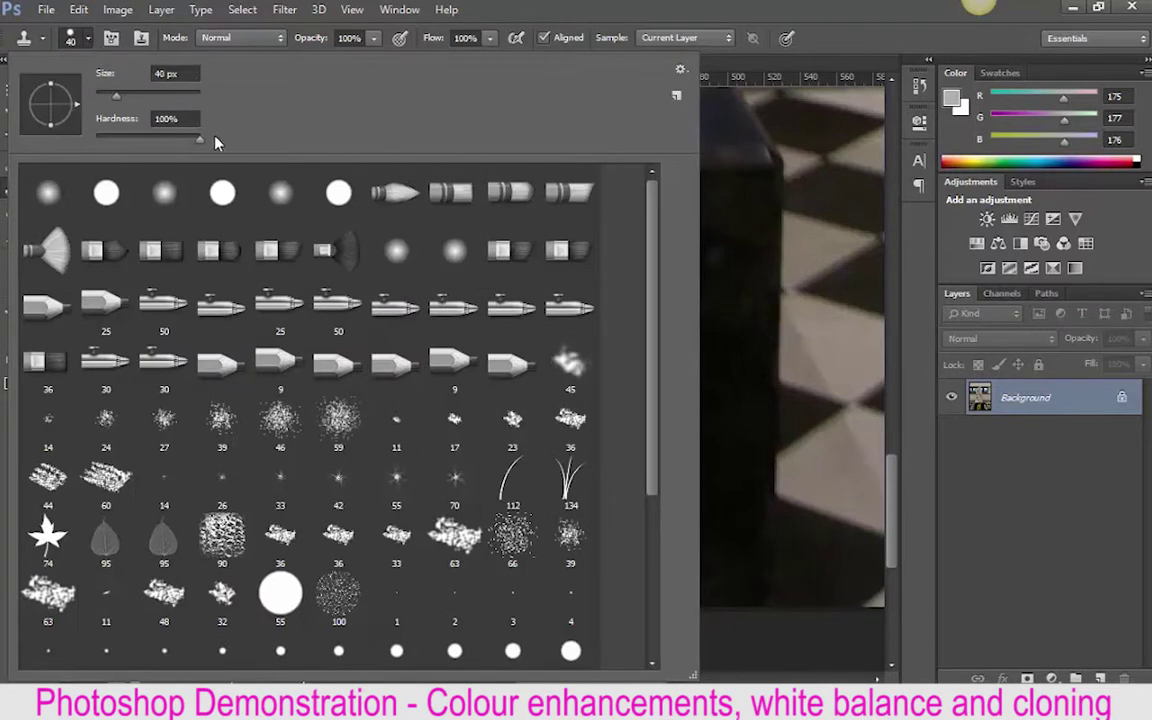
pyautogui.click(177, 122)
pyautogui.write('0')
pyautogui.press('Return')
pyautogui.click(82, 37)
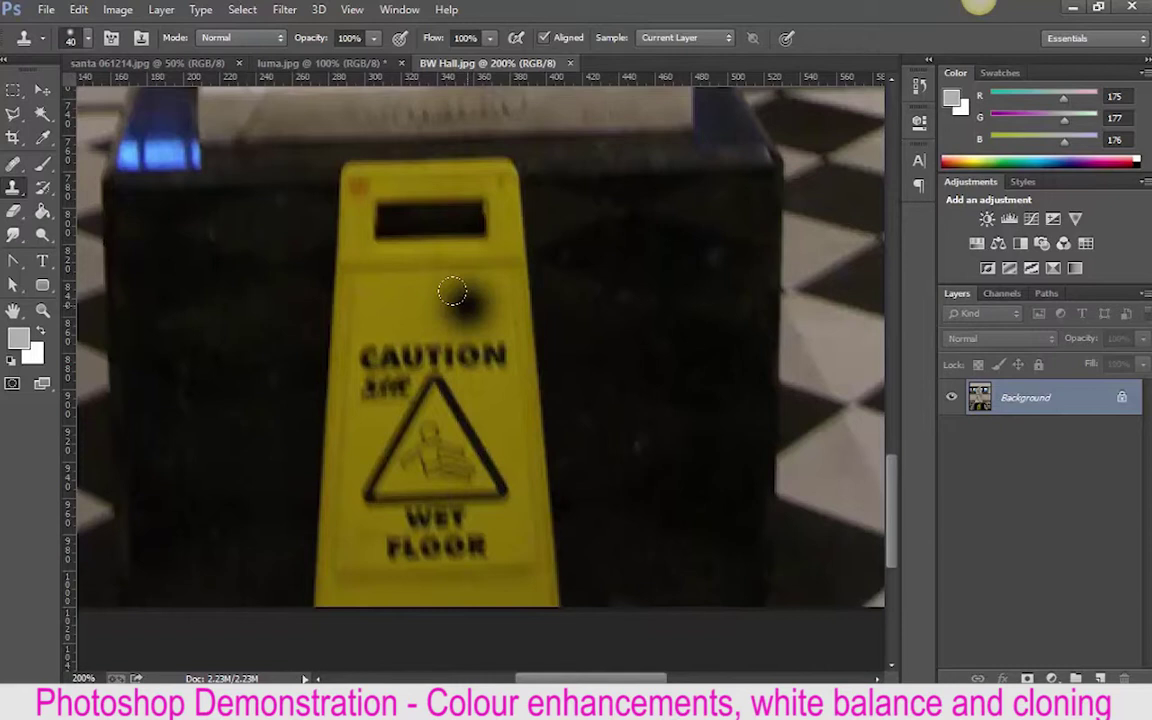
pyautogui.click(452, 292)
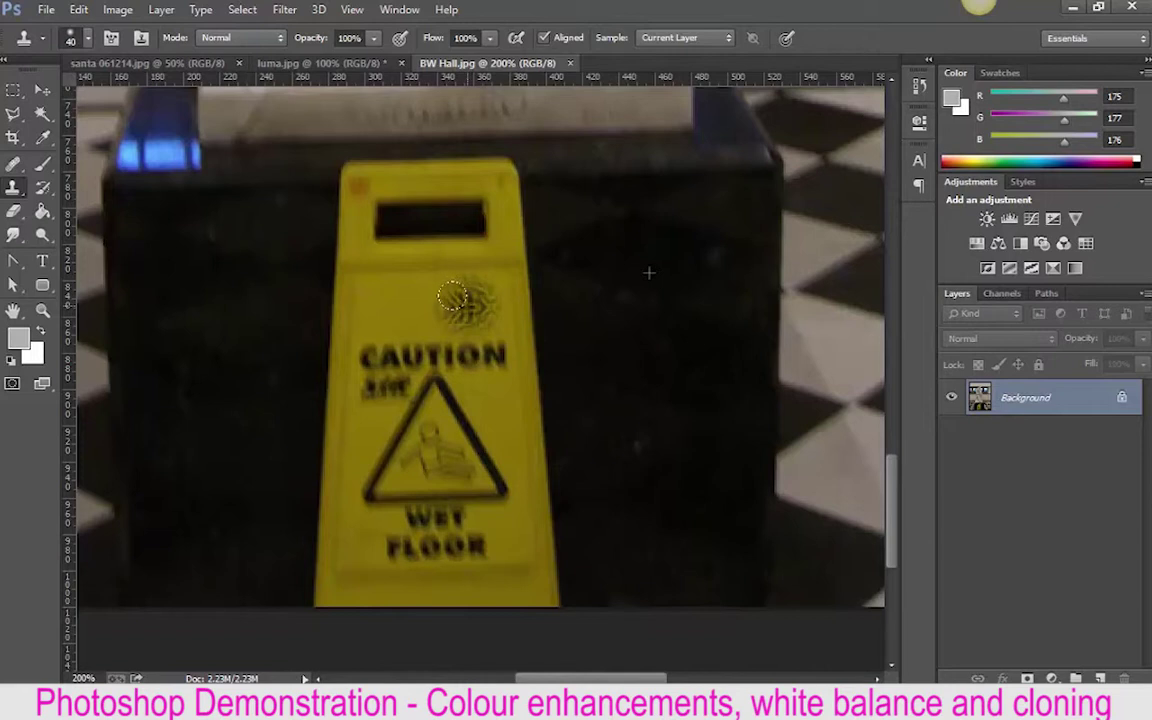
pyautogui.moveTo(456, 295); pyautogui.dragTo(450, 342)
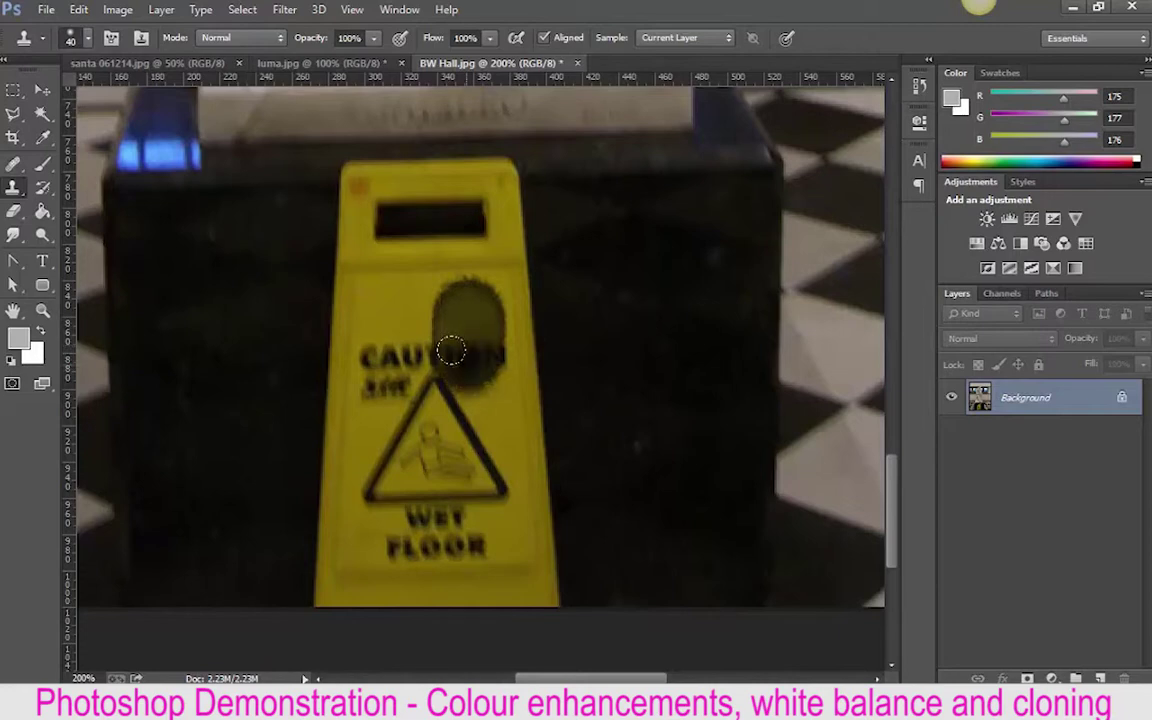
# Choose a plain round brush at 0% hardness and clone dark texture over CAUTION
pyautogui.click(88, 39)
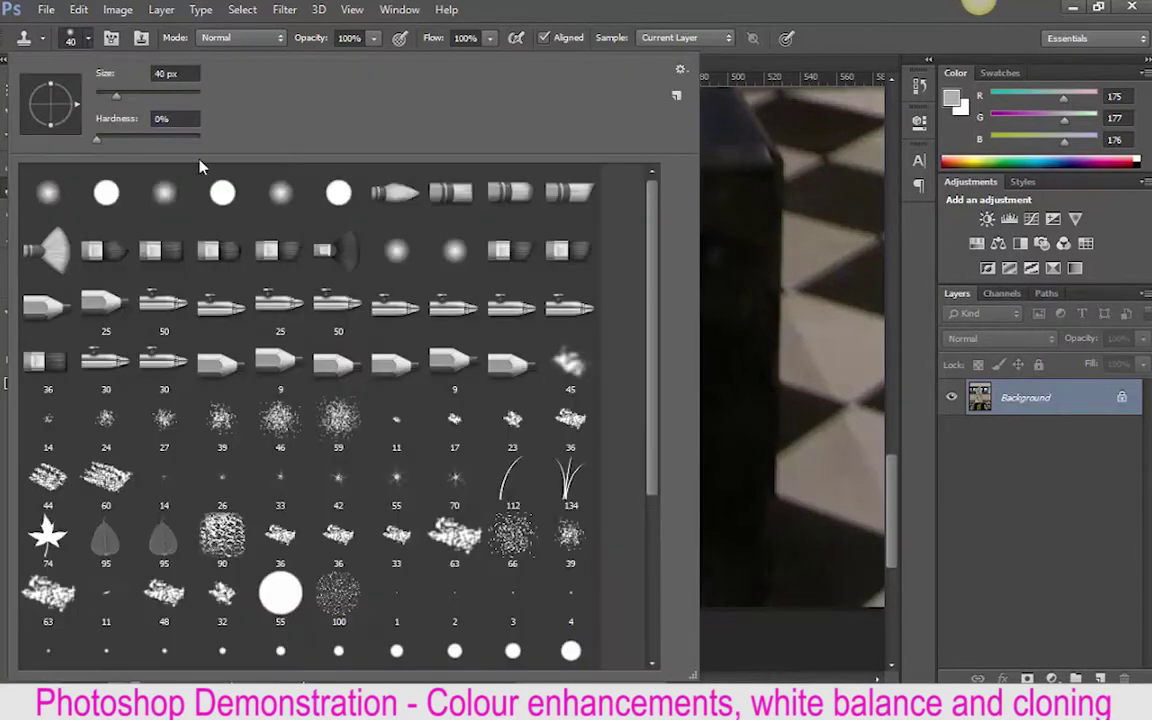
pyautogui.click(281, 594)
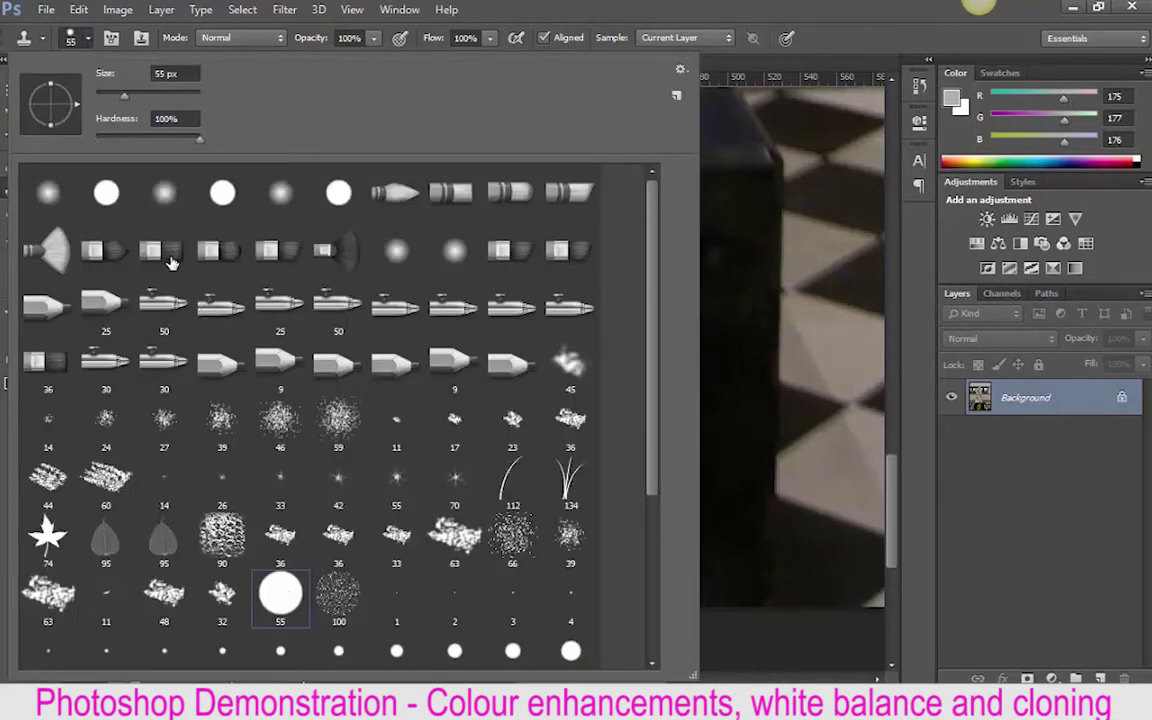
pyautogui.click(340, 194)
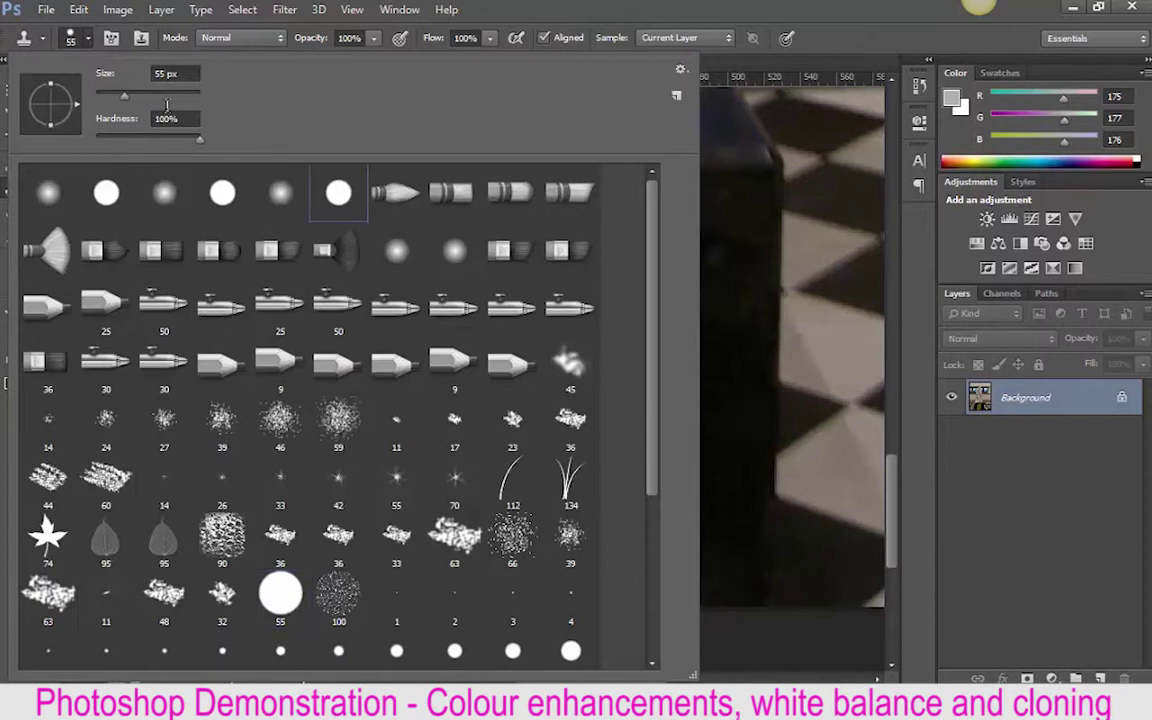
pyautogui.moveTo(106, 116); pyautogui.dragTo(80, 119)
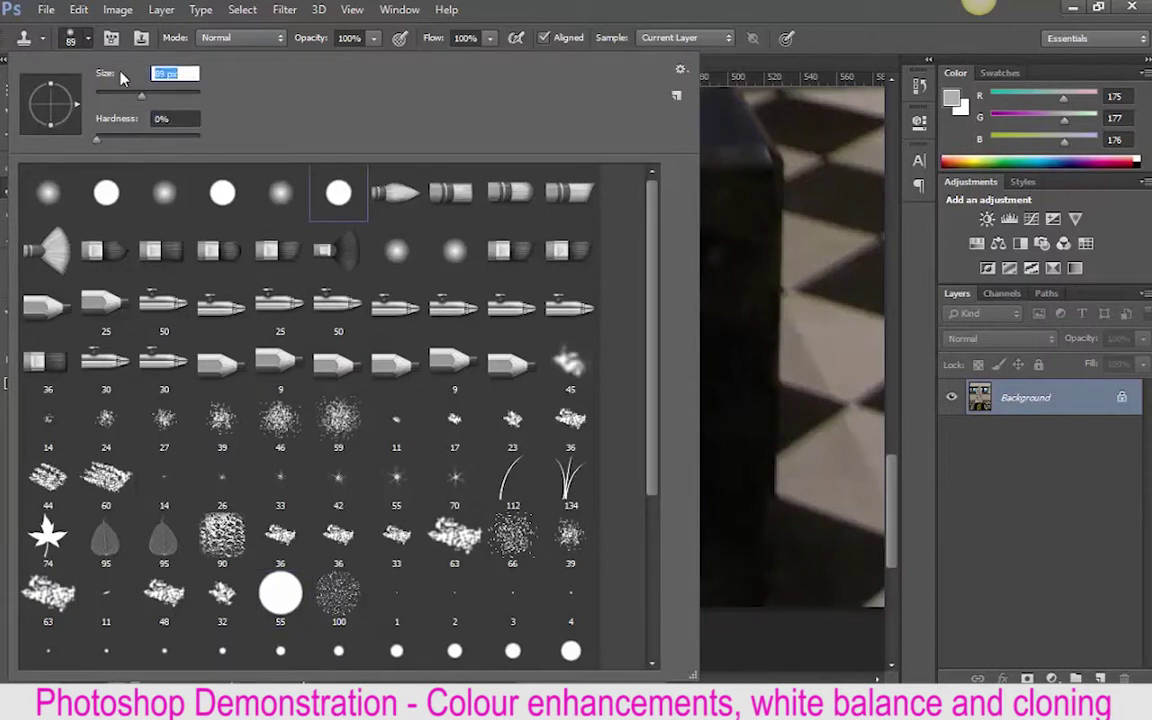
pyautogui.click(85, 38)
pyautogui.moveTo(330, 250)
pyautogui.mouseDown()
pyautogui.moveTo(440, 320)
pyautogui.moveTo(395, 293)
pyautogui.moveTo(420, 330)
pyautogui.moveTo(400, 310)
pyautogui.mouseUp()
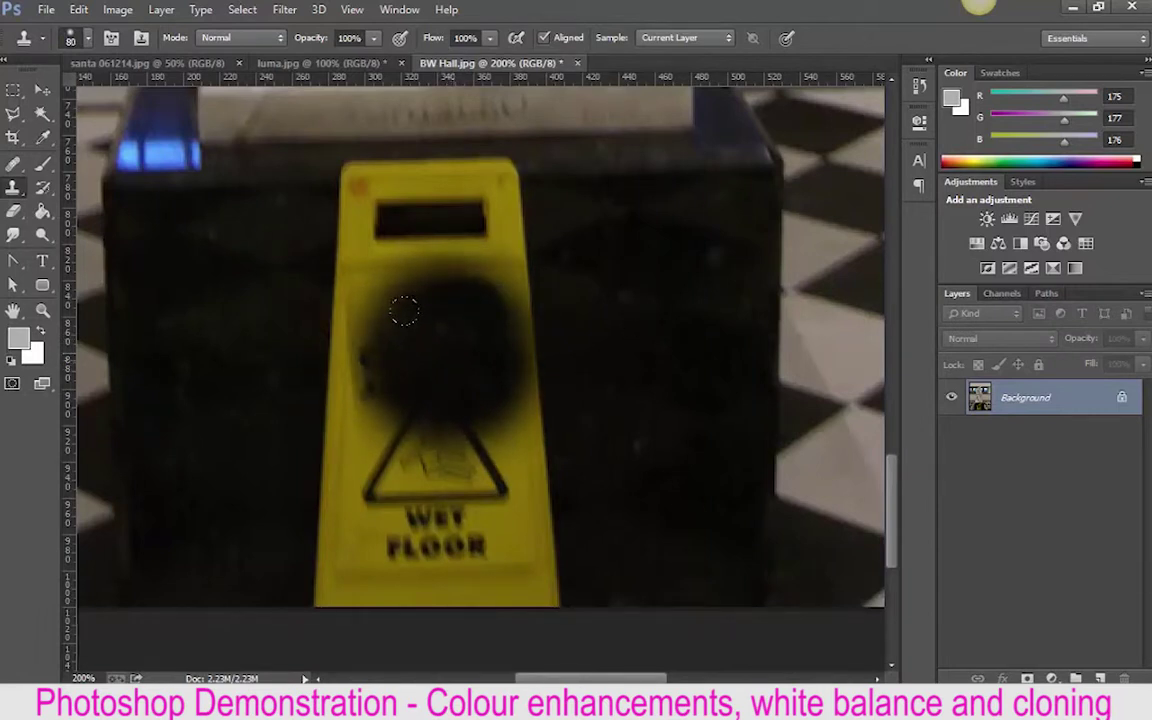
# With a 50 px brush, extend the dark patch down over the warning triangle
pyautogui.press('[')
pyautogui.press('[')
pyautogui.press('[')
pyautogui.moveTo(483, 339)
pyautogui.mouseDown()
pyautogui.moveTo(489, 314)
pyautogui.moveTo(518, 458)
pyautogui.mouseUp()
pyautogui.moveTo(509, 455)
pyautogui.mouseDown()
pyautogui.moveTo(479, 432)
pyautogui.moveTo(498, 450)
pyautogui.moveTo(576, 438)
pyautogui.moveTo(599, 471)
pyautogui.moveTo(601, 509)
pyautogui.moveTo(575, 531)
pyautogui.moveTo(534, 531)
pyautogui.moveTo(508, 563)
pyautogui.moveTo(496, 485)
pyautogui.moveTo(493, 582)
pyautogui.mouseUp()
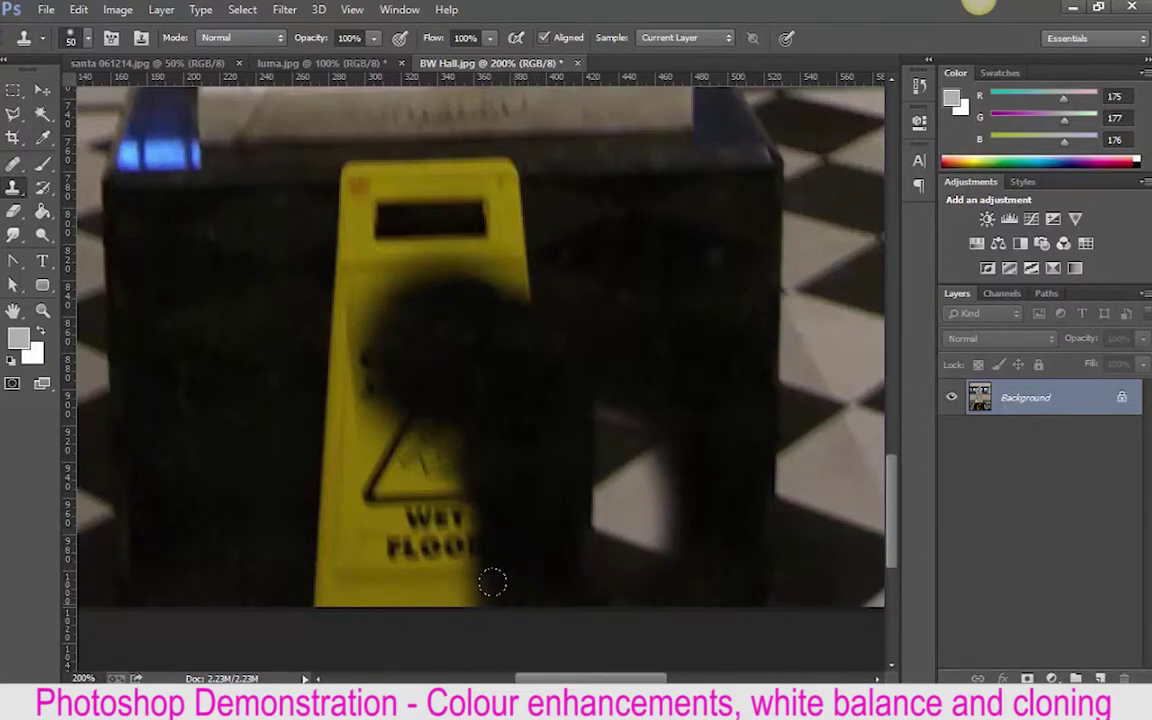
# Undo the clone strokes so the caution sign is restored
pyautogui.hotkey('ctrl', 'z')
pyautogui.click(493, 582)
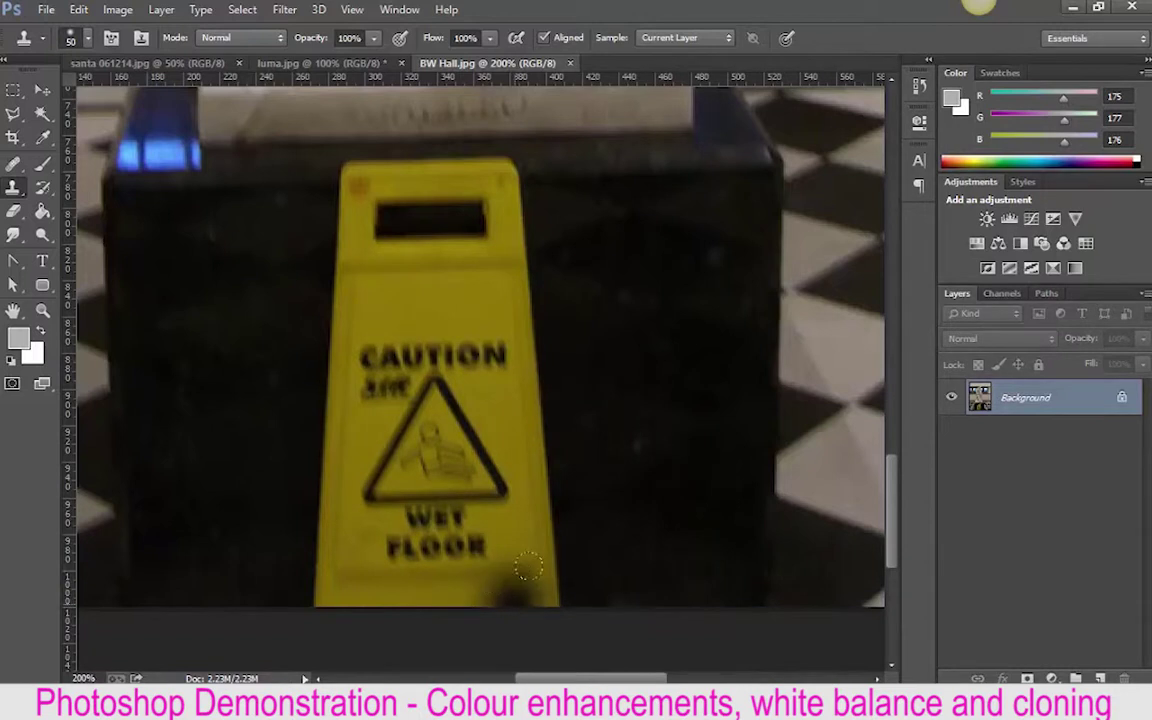
pyautogui.hotkey('ctrl', 'z')
pyautogui.click(495, 470)
# Sample the dark box and clone its texture down both sign edges and across its body
pyautogui.hotkey('ctrl', 'z')
pyautogui.click(480, 400)
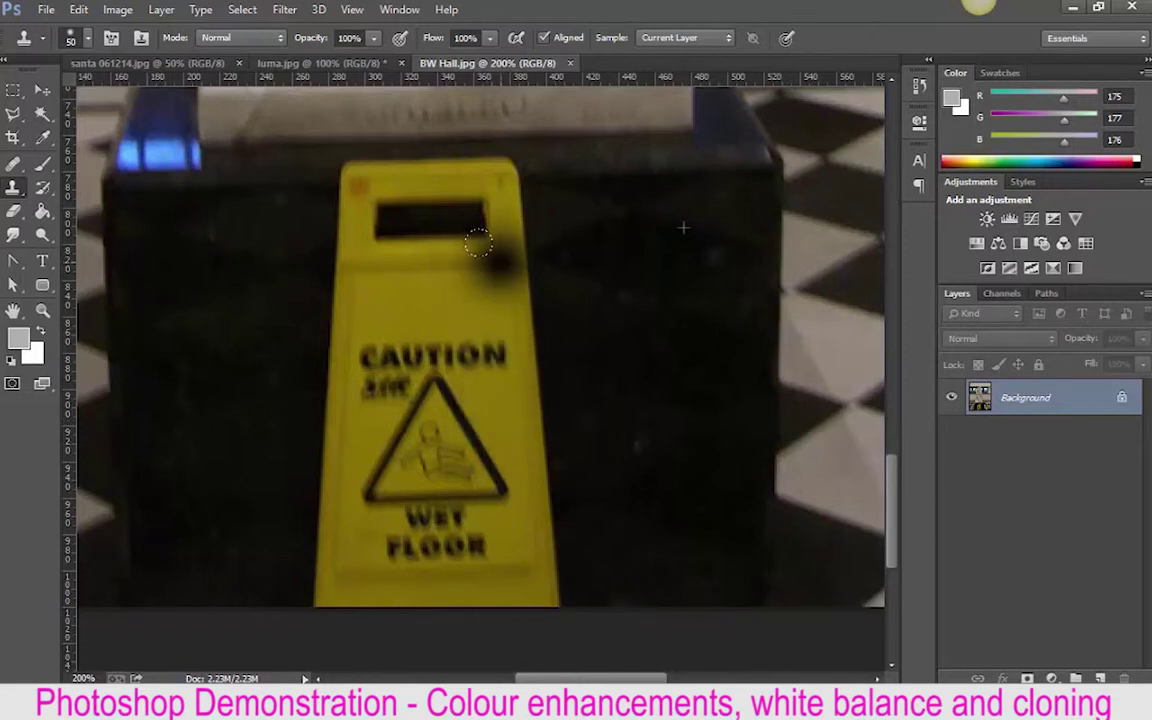
pyautogui.moveTo(478, 240)
pyautogui.mouseDown()
pyautogui.moveTo(506, 530)
pyautogui.moveTo(470, 555)
pyautogui.moveTo(390, 290)
pyautogui.moveTo(425, 323)
pyautogui.moveTo(383, 330)
pyautogui.moveTo(432, 571)
pyautogui.moveTo(385, 345)
pyautogui.moveTo(340, 272)
pyautogui.moveTo(372, 236)
pyautogui.moveTo(363, 327)
pyautogui.moveTo(355, 274)
pyautogui.moveTo(369, 477)
pyautogui.moveTo(350, 535)
pyautogui.moveTo(306, 337)
pyautogui.moveTo(309, 288)
pyautogui.mouseUp()
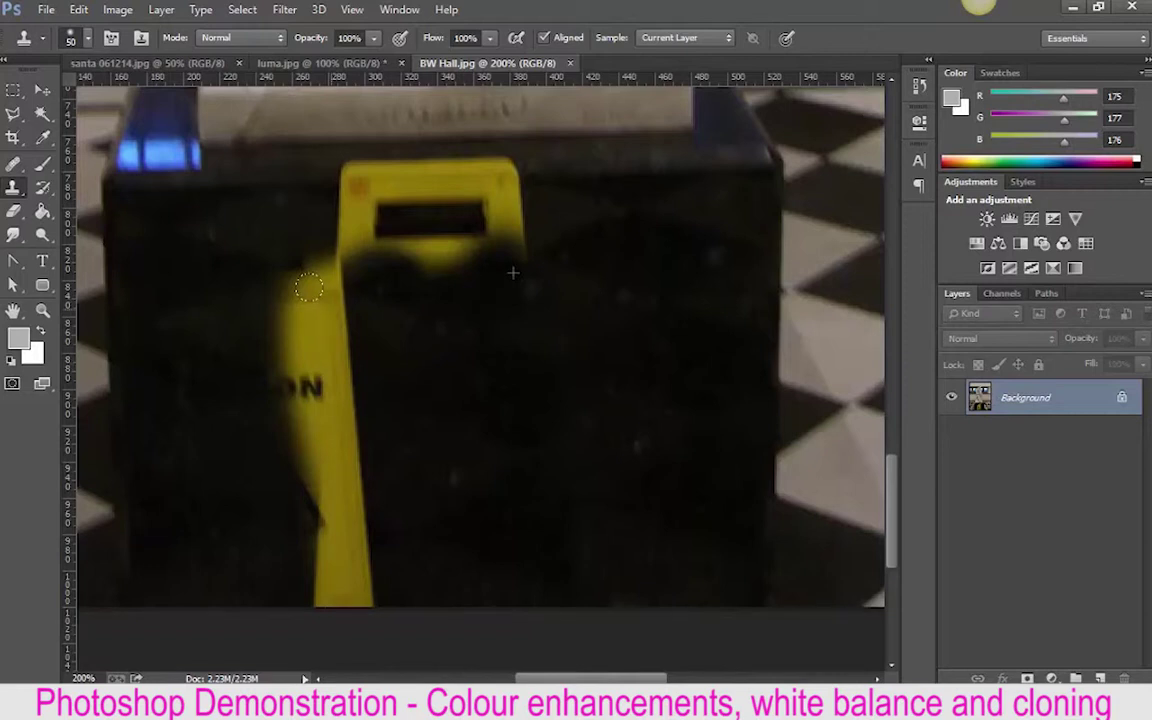
pyautogui.click(309, 288)
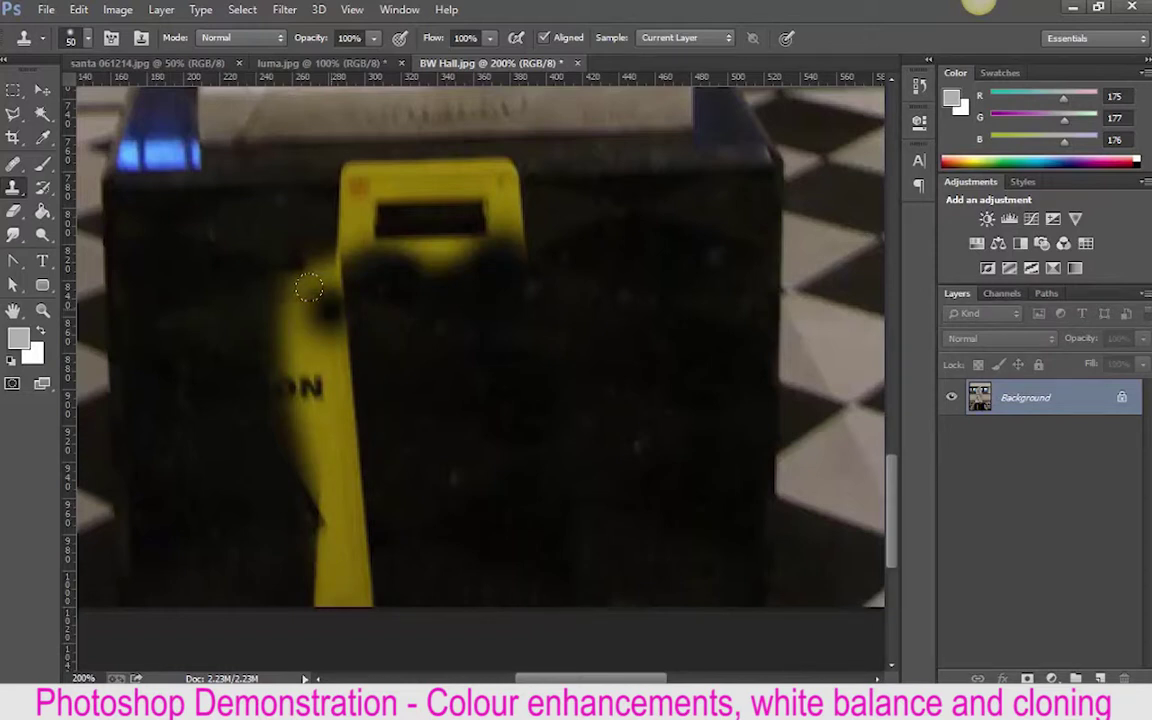
pyautogui.moveTo(309, 288); pyautogui.dragTo(336, 579)
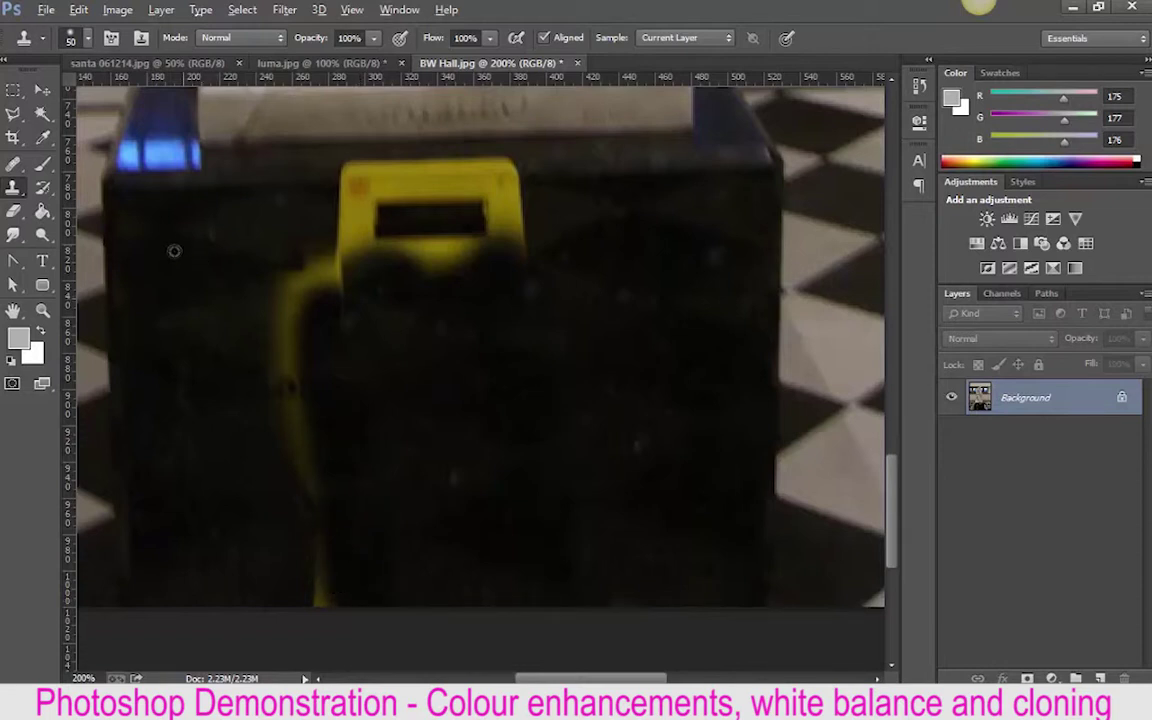
pyautogui.moveTo(260, 263)
pyautogui.mouseDown()
pyautogui.moveTo(265, 345)
pyautogui.moveTo(506, 275)
pyautogui.mouseUp()
# Clone floor tiles over the dark box's right edge, then fit the whole image on screen
pyautogui.hotkey('ctrl', '-')
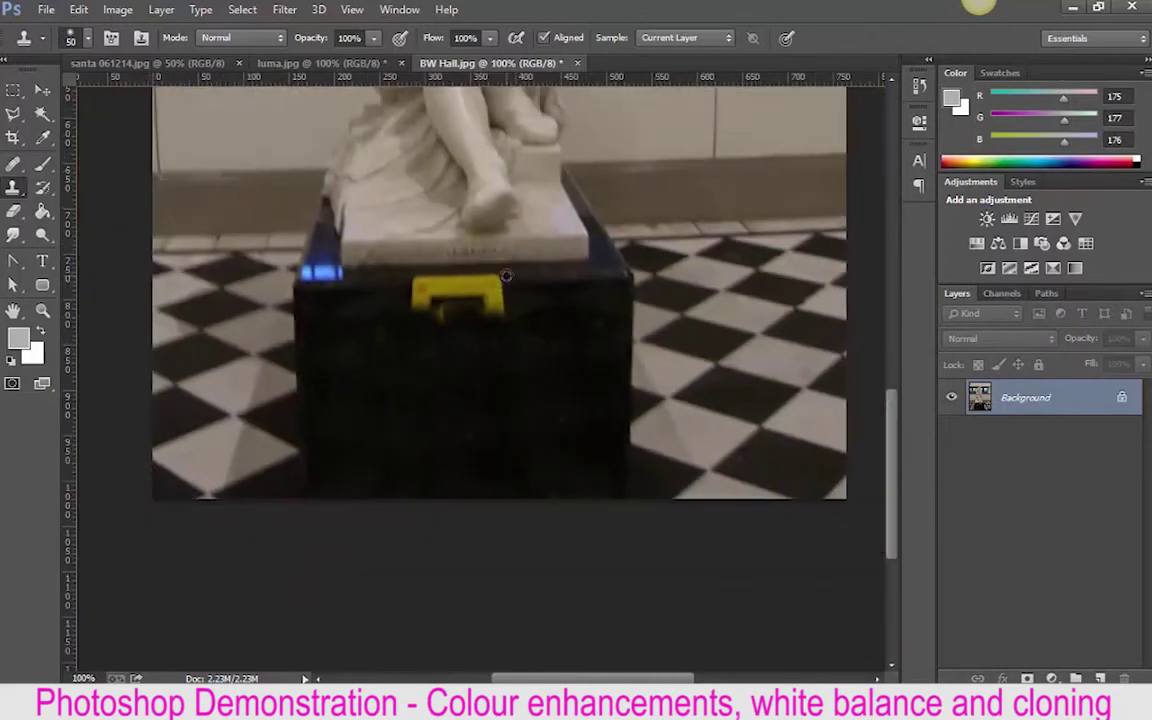
pyautogui.click(716, 272)
pyautogui.moveTo(620, 268)
pyautogui.mouseDown()
pyautogui.moveTo(618, 460)
pyautogui.moveTo(602, 485)
pyautogui.moveTo(591, 274)
pyautogui.moveTo(594, 507)
pyautogui.moveTo(553, 279)
pyautogui.moveTo(557, 514)
pyautogui.moveTo(524, 456)
pyautogui.moveTo(512, 261)
pyautogui.moveTo(517, 378)
pyautogui.moveTo(523, 304)
pyautogui.moveTo(525, 365)
pyautogui.moveTo(521, 431)
pyautogui.moveTo(500, 468)
pyautogui.moveTo(470, 255)
pyautogui.moveTo(460, 454)
pyautogui.moveTo(484, 391)
pyautogui.moveTo(445, 365)
pyautogui.moveTo(438, 337)
pyautogui.moveTo(411, 353)
pyautogui.moveTo(408, 412)
pyautogui.moveTo(366, 372)
pyautogui.moveTo(353, 404)
pyautogui.moveTo(326, 411)
pyautogui.moveTo(573, 383)
pyautogui.moveTo(487, 384)
pyautogui.moveTo(417, 420)
pyautogui.moveTo(527, 394)
pyautogui.moveTo(641, 405)
pyautogui.moveTo(507, 416)
pyautogui.moveTo(422, 478)
pyautogui.moveTo(505, 471)
pyautogui.moveTo(563, 482)
pyautogui.moveTo(381, 471)
pyautogui.moveTo(481, 478)
pyautogui.moveTo(405, 461)
pyautogui.moveTo(631, 428)
pyautogui.mouseUp()
pyautogui.scroll(10, 617, 459)
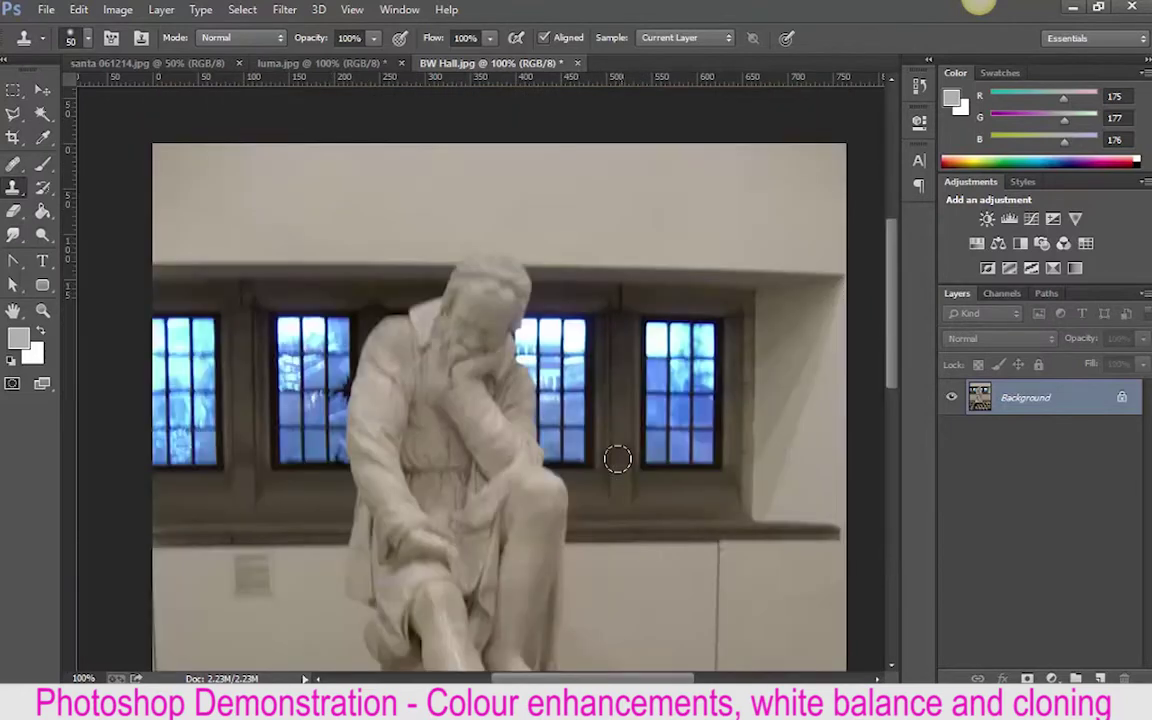
pyautogui.hotkey('ctrl', '0')
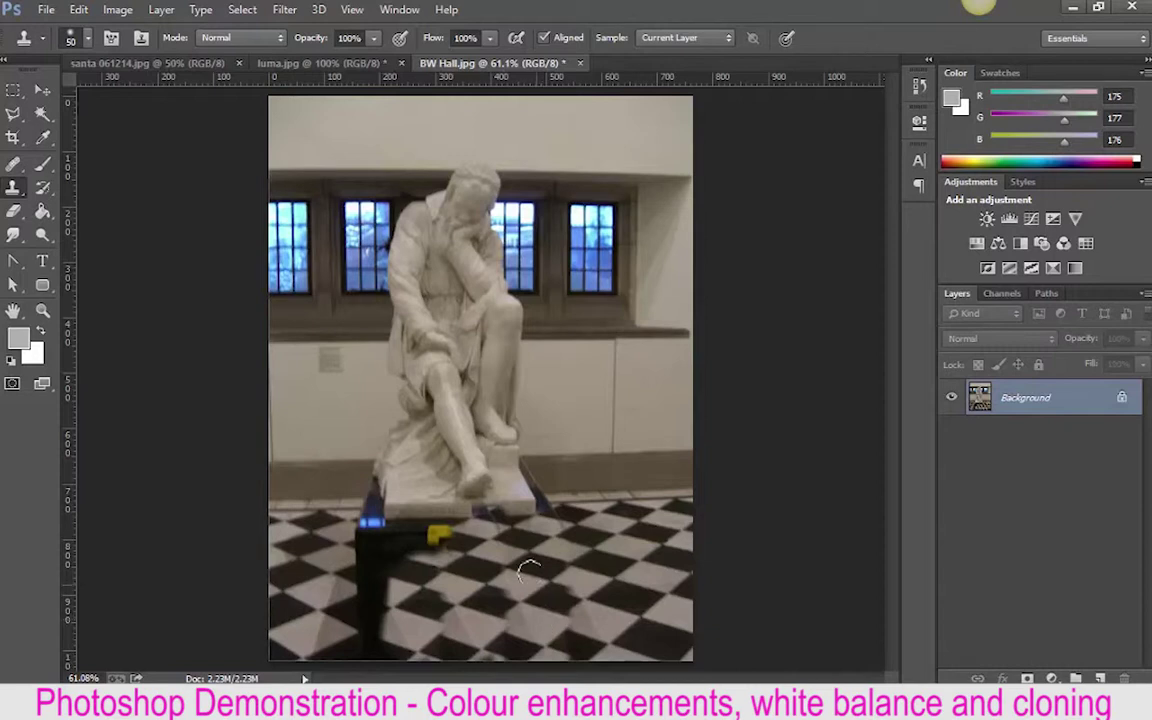
# Revert the hall photo, clone the statue's head onto the wall, then bring santa 061214.jpg forward
pyautogui.press('F12')
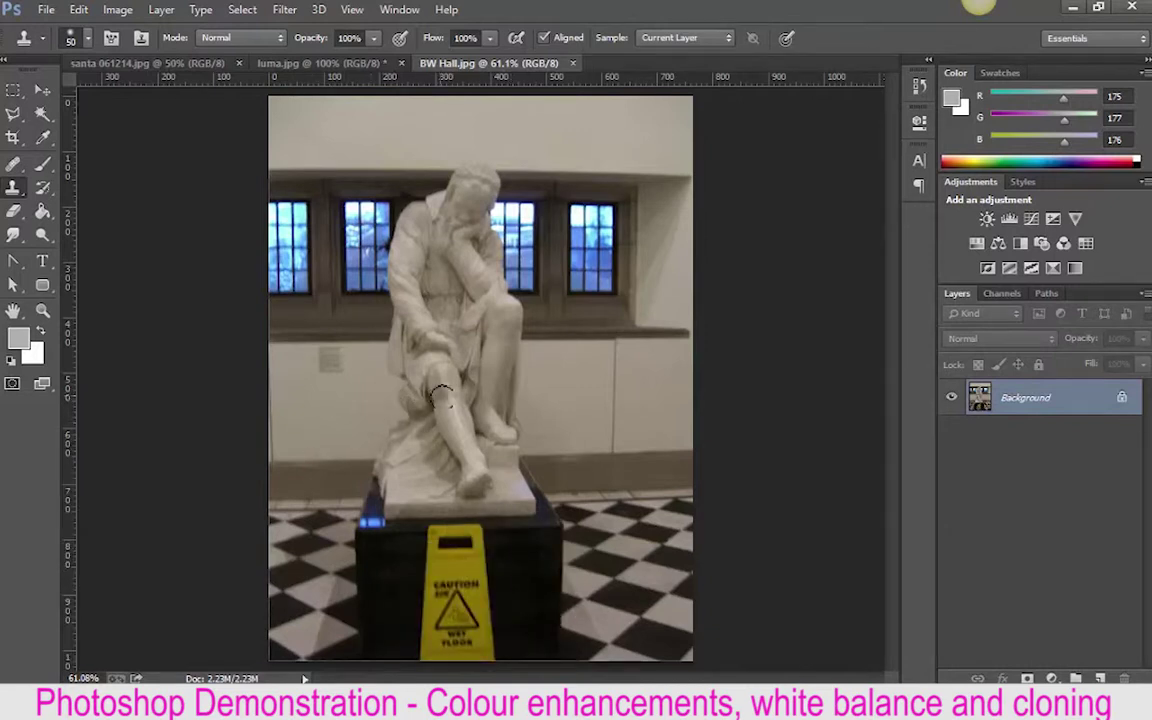
pyautogui.keyDown('alt'); pyautogui.click(467, 198); pyautogui.keyUp('alt')
pyautogui.moveTo(612, 193)
pyautogui.mouseDown()
pyautogui.moveTo(615, 160)
pyautogui.moveTo(602, 195)
pyautogui.moveTo(564, 176)
pyautogui.moveTo(584, 150)
pyautogui.moveTo(604, 176)
pyautogui.moveTo(588, 217)
pyautogui.moveTo(603, 241)
pyautogui.moveTo(567, 264)
pyautogui.moveTo(600, 315)
pyautogui.mouseUp()
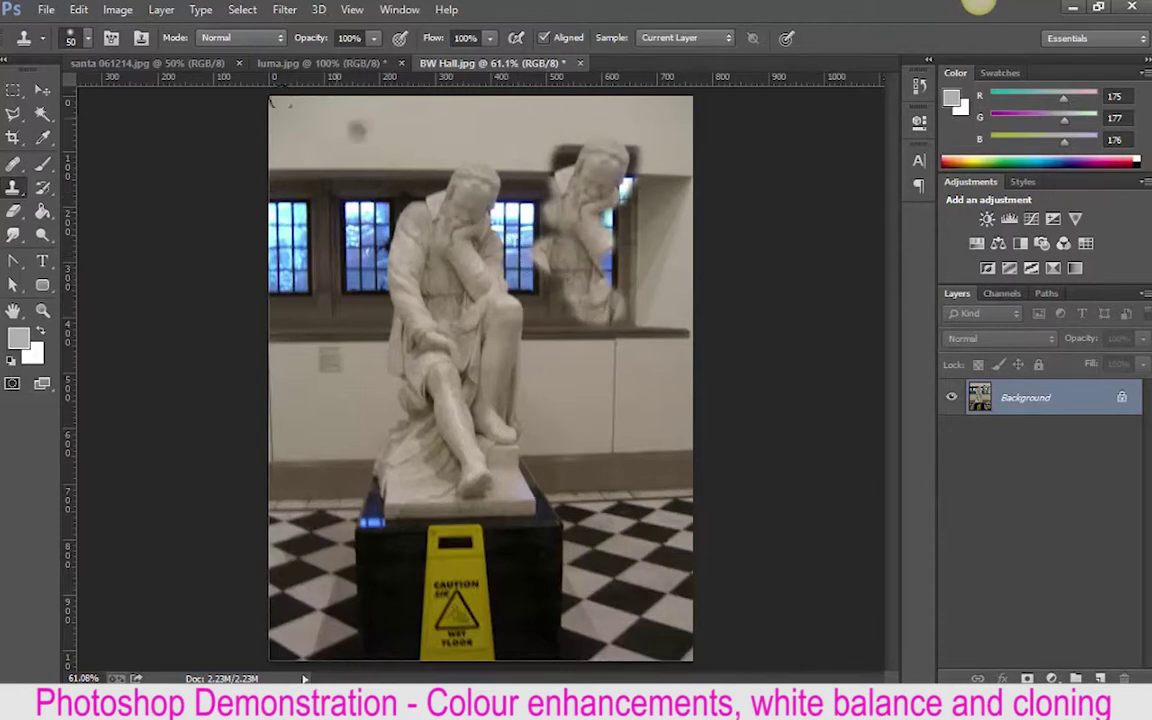
pyautogui.click(185, 63)
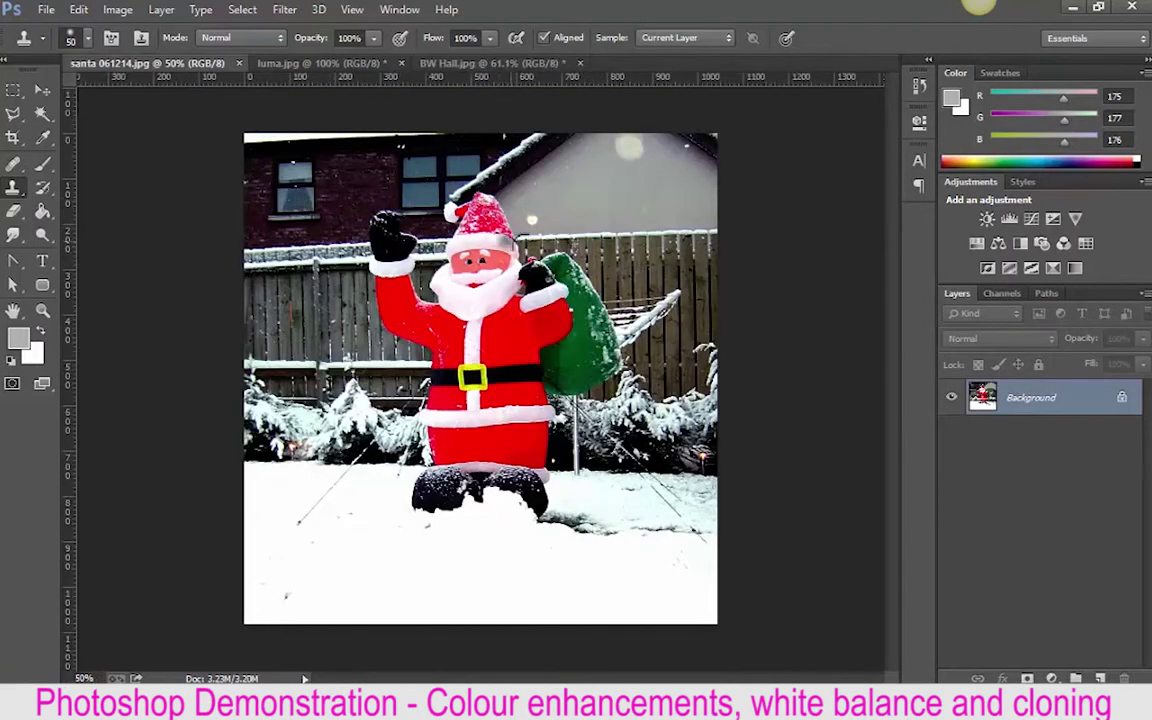
# Undo the stray statue clone over Santa's sack and add an empty Layer 1 above Background
pyautogui.moveTo(578, 220)
pyautogui.mouseDown()
pyautogui.moveTo(610, 205)
pyautogui.moveTo(560, 325)
pyautogui.moveTo(590, 300)
pyautogui.moveTo(560, 335)
pyautogui.moveTo(505, 340)
pyautogui.moveTo(550, 345)
pyautogui.moveTo(630, 300)
pyautogui.moveTo(560, 280)
pyautogui.mouseUp()
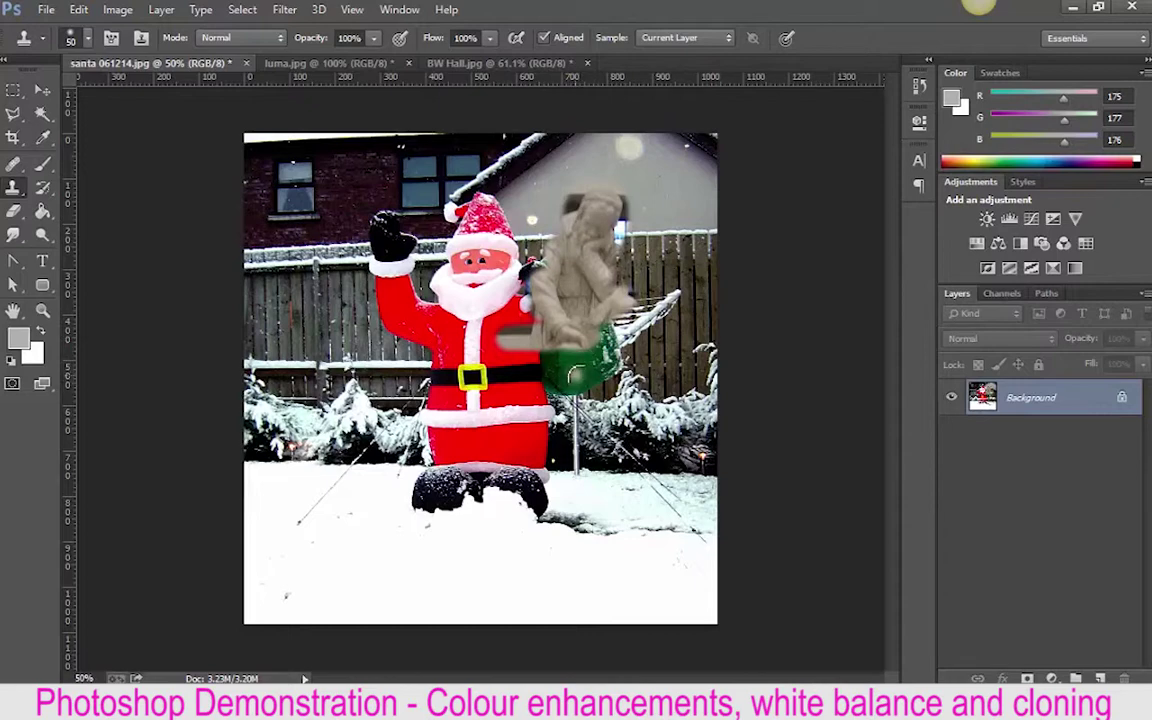
pyautogui.hotkey('ctrl', 'z')
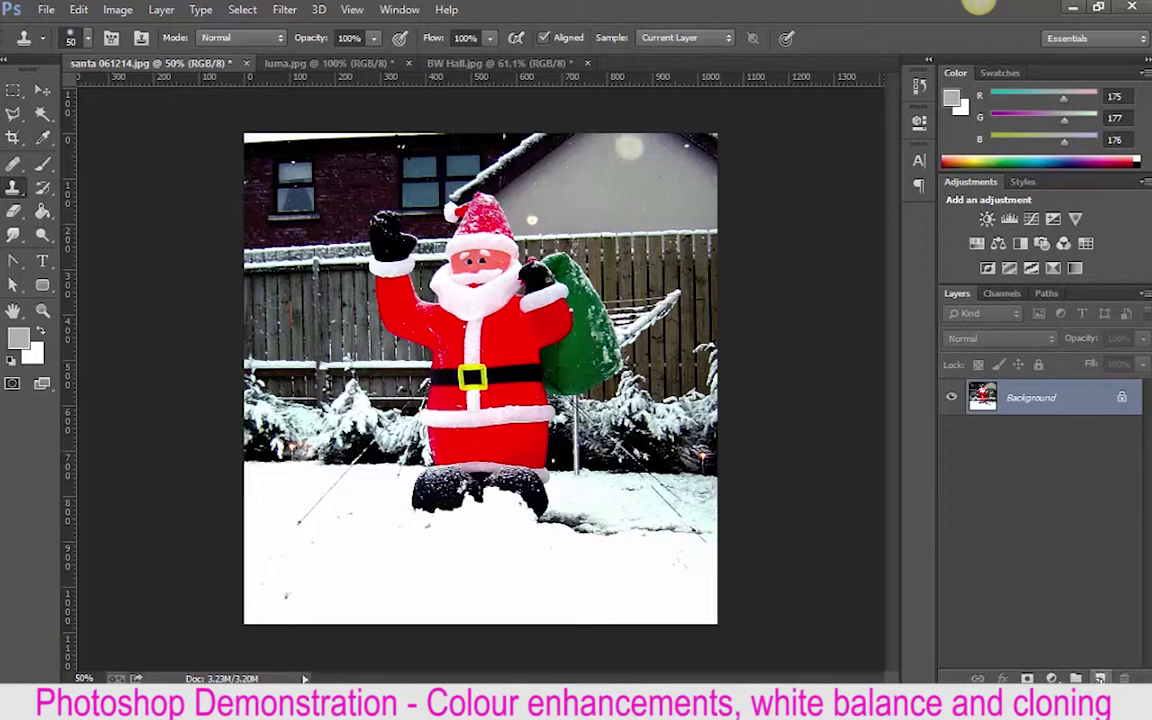
pyautogui.click(1100, 677)
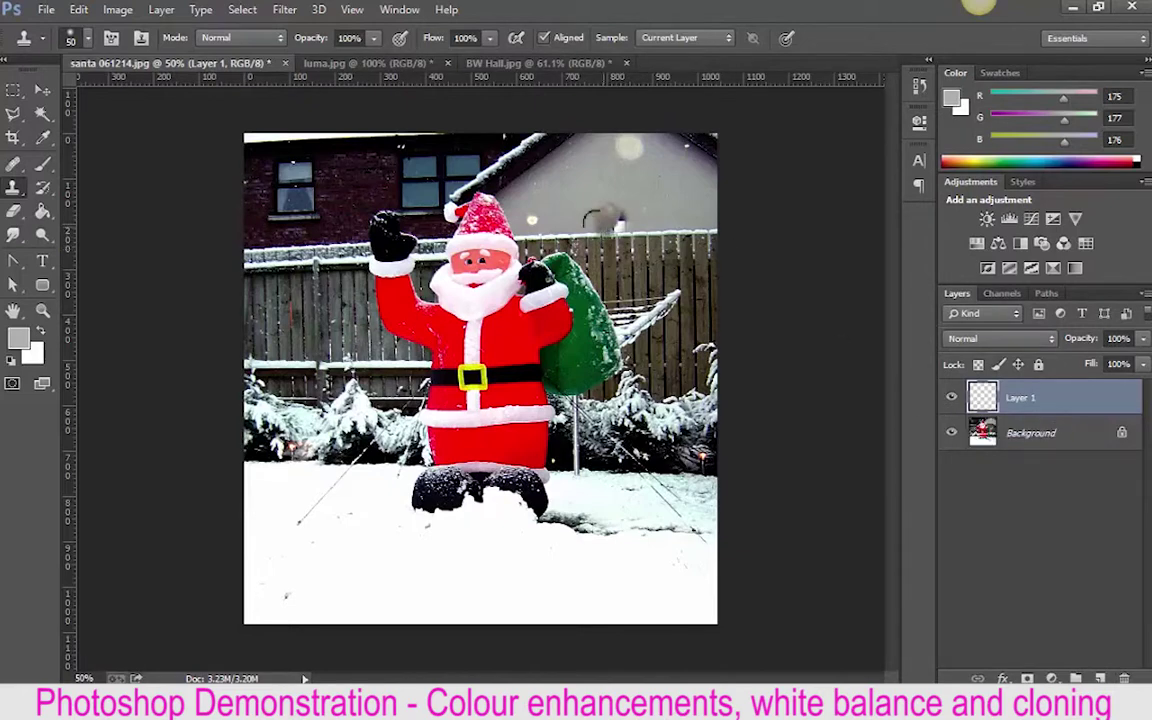
# Paint the whole statue onto Layer 1 with a 200 brush, toggling the layer to compare
pyautogui.moveTo(598, 214)
pyautogui.mouseDown()
pyautogui.moveTo(590, 205)
pyautogui.moveTo(605, 200)
pyautogui.moveTo(595, 198)
pyautogui.moveTo(570, 330)
pyautogui.moveTo(605, 346)
pyautogui.moveTo(560, 440)
pyautogui.moveTo(495, 440)
pyautogui.mouseUp()
pyautogui.press(']')
pyautogui.press(']')
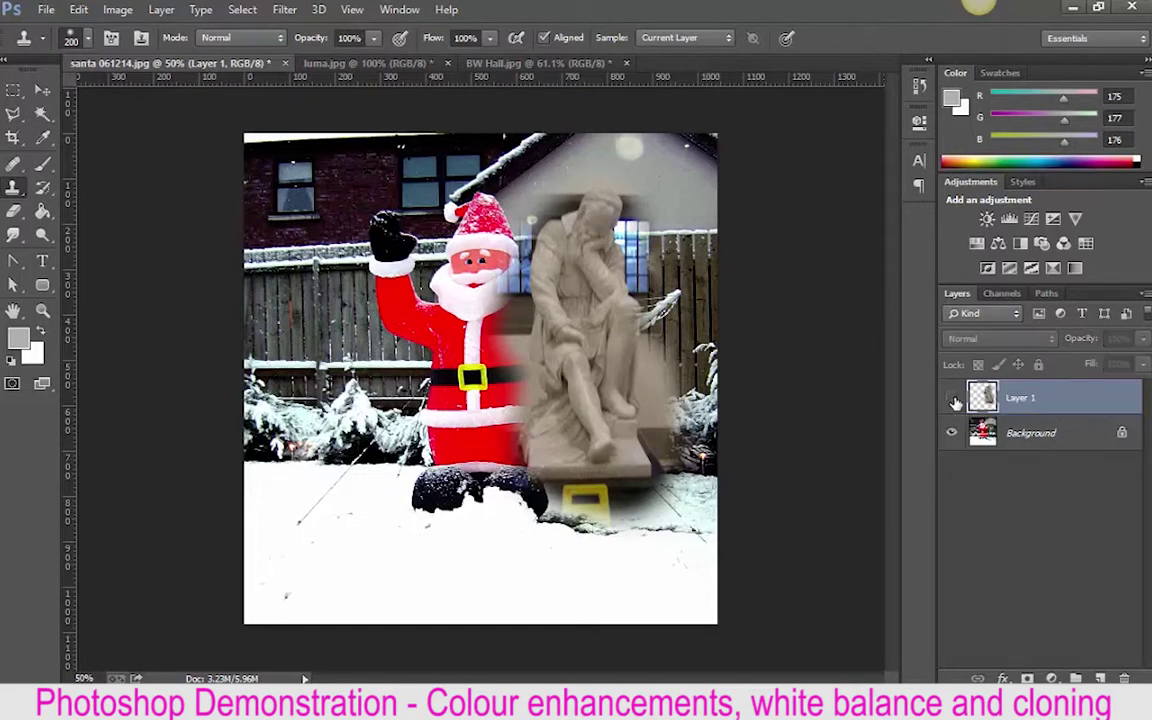
pyautogui.click(953, 399)
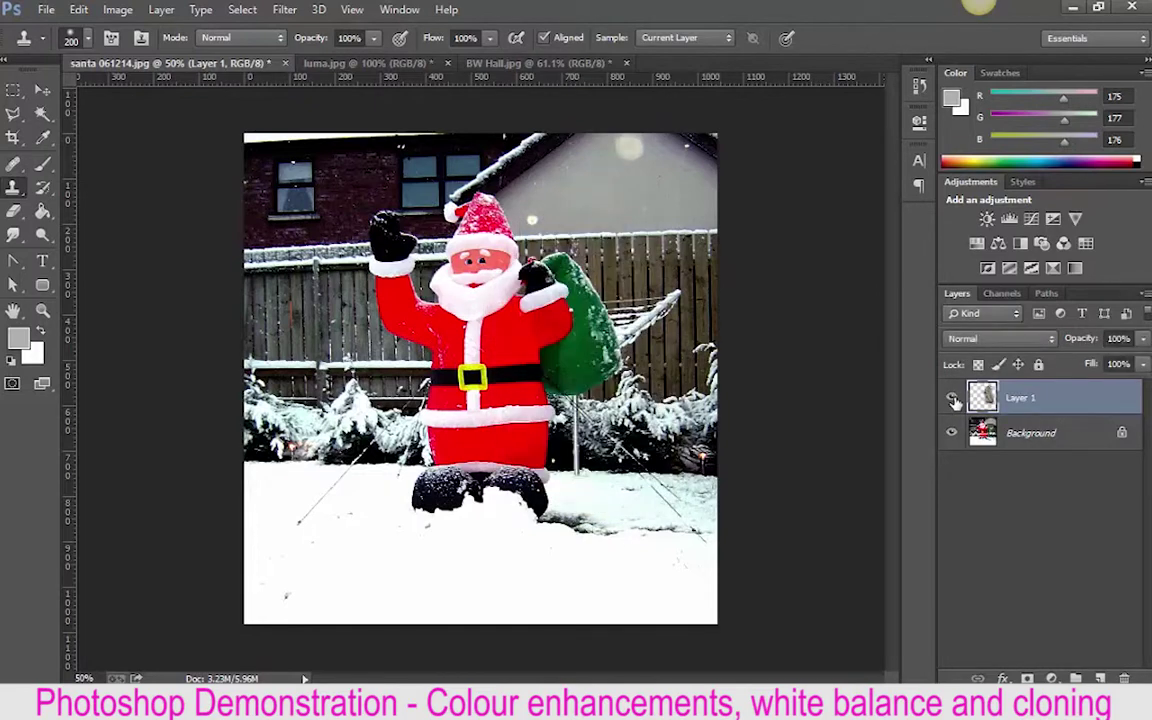
pyautogui.click(953, 399)
pyautogui.click(953, 399)
pyautogui.click(953, 399)
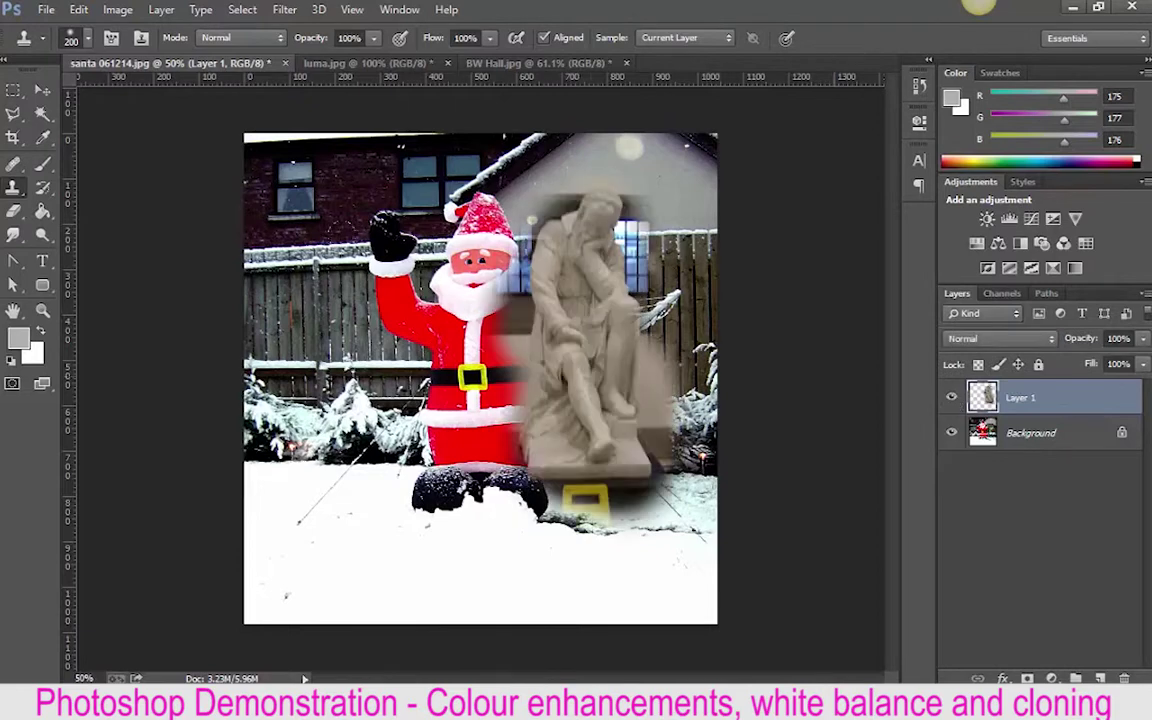
pyautogui.click(42, 90)
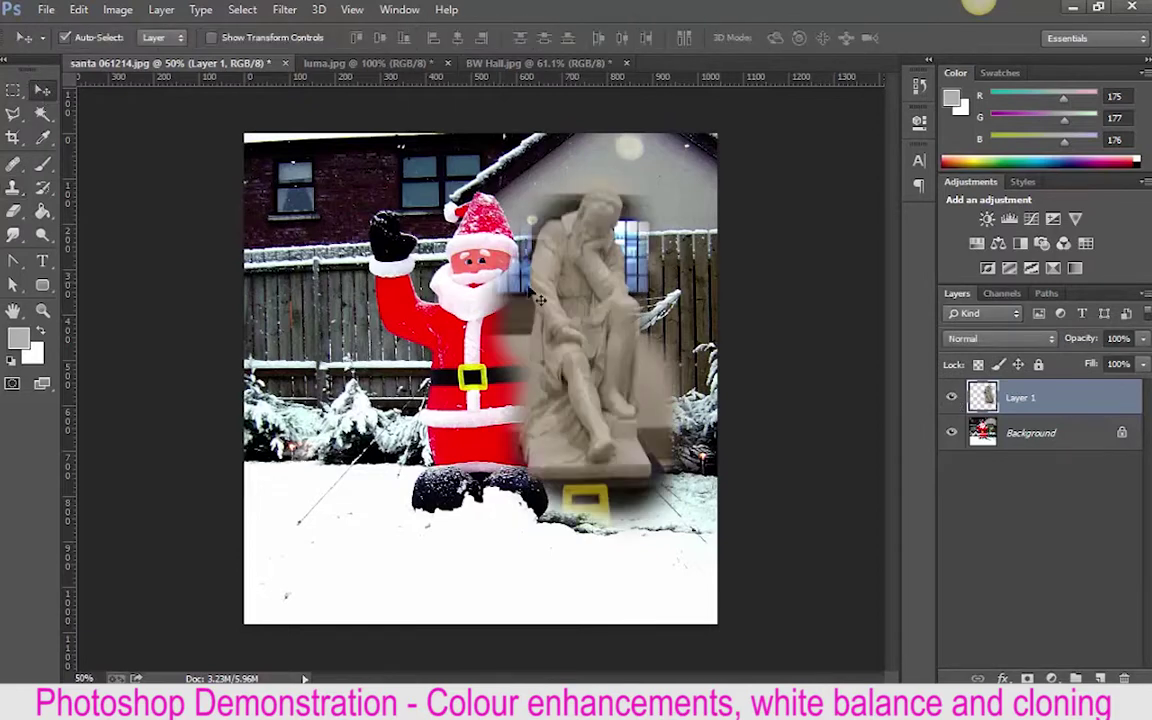
# Scale the Layer 1 statue up to about 138% and shift it to the photo's right side
pyautogui.moveTo(537, 300); pyautogui.dragTo(380, 357)
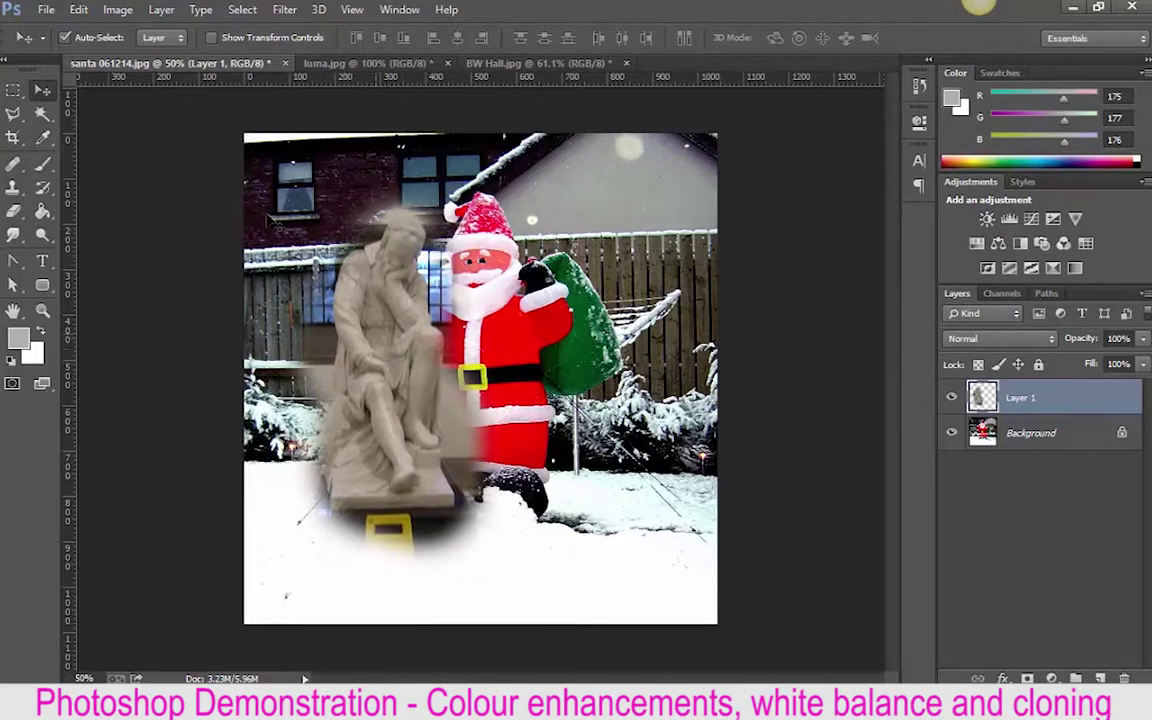
pyautogui.click(78, 9)
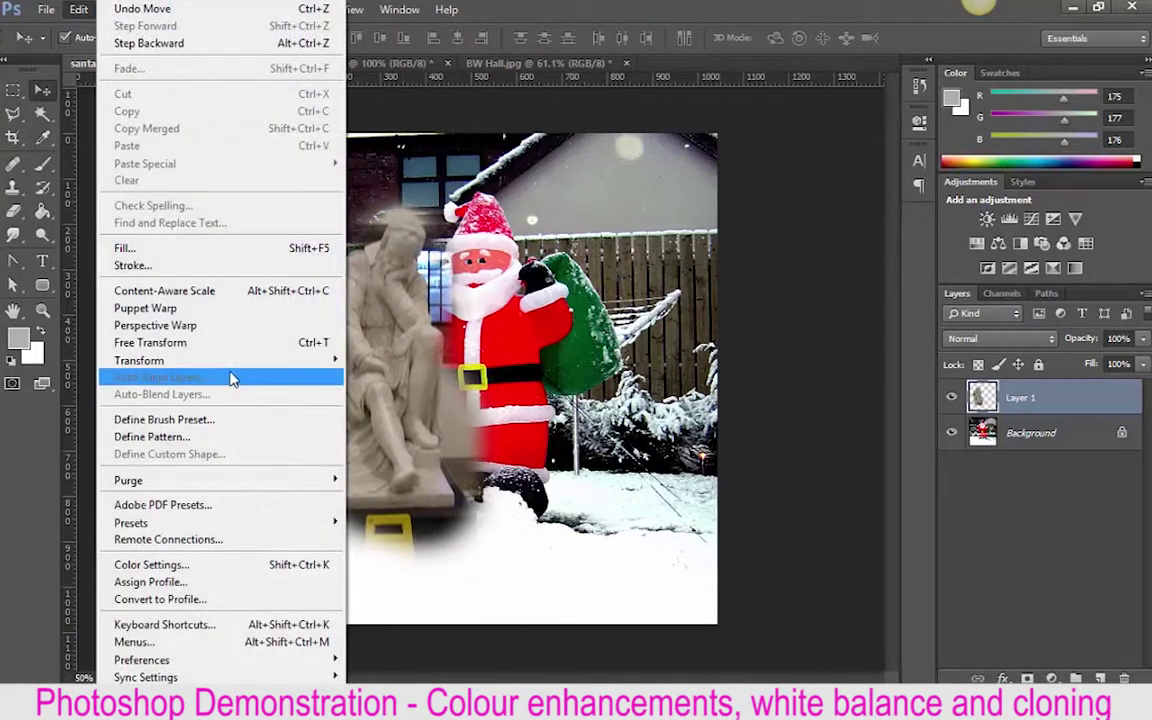
pyautogui.moveTo(231, 361)
pyautogui.click(393, 386)
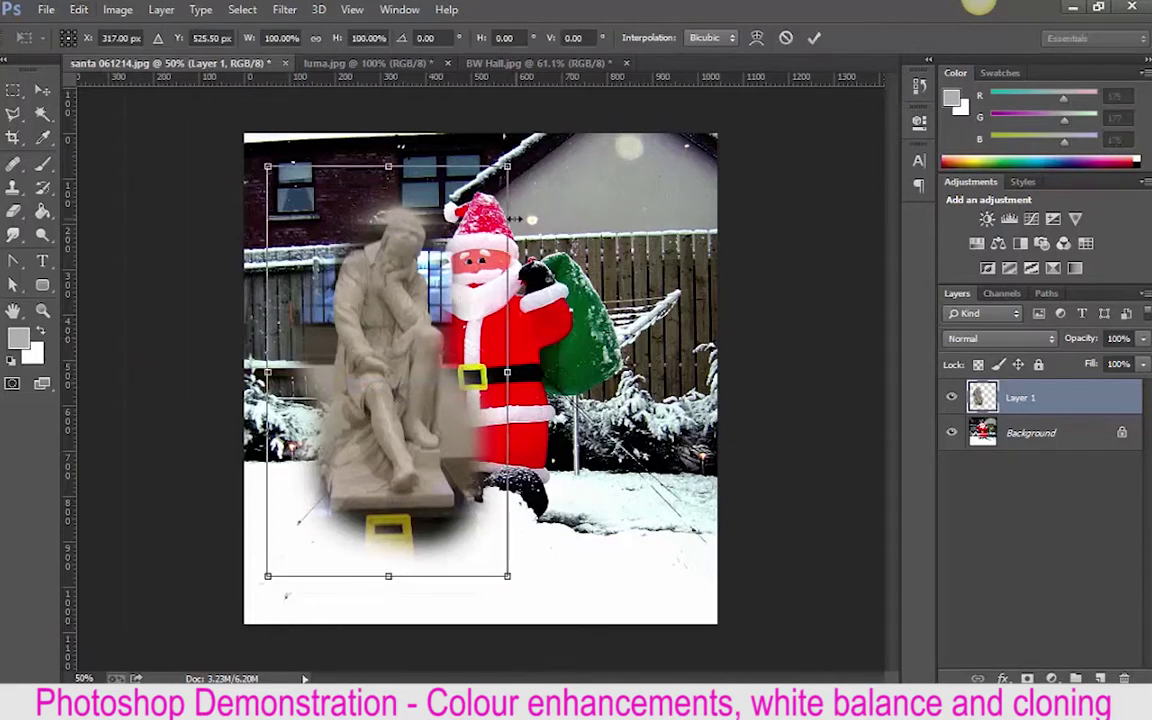
pyautogui.moveTo(507, 165); pyautogui.dragTo(489, 324)
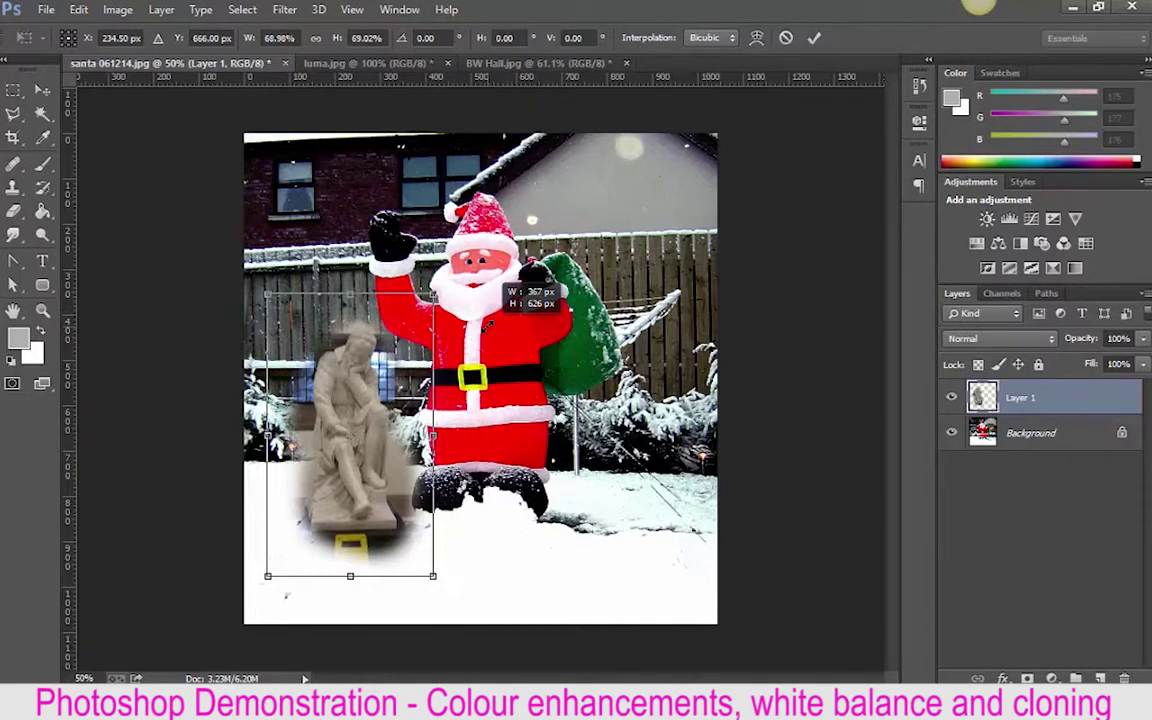
pyautogui.moveTo(489, 324); pyautogui.dragTo(741, 96)
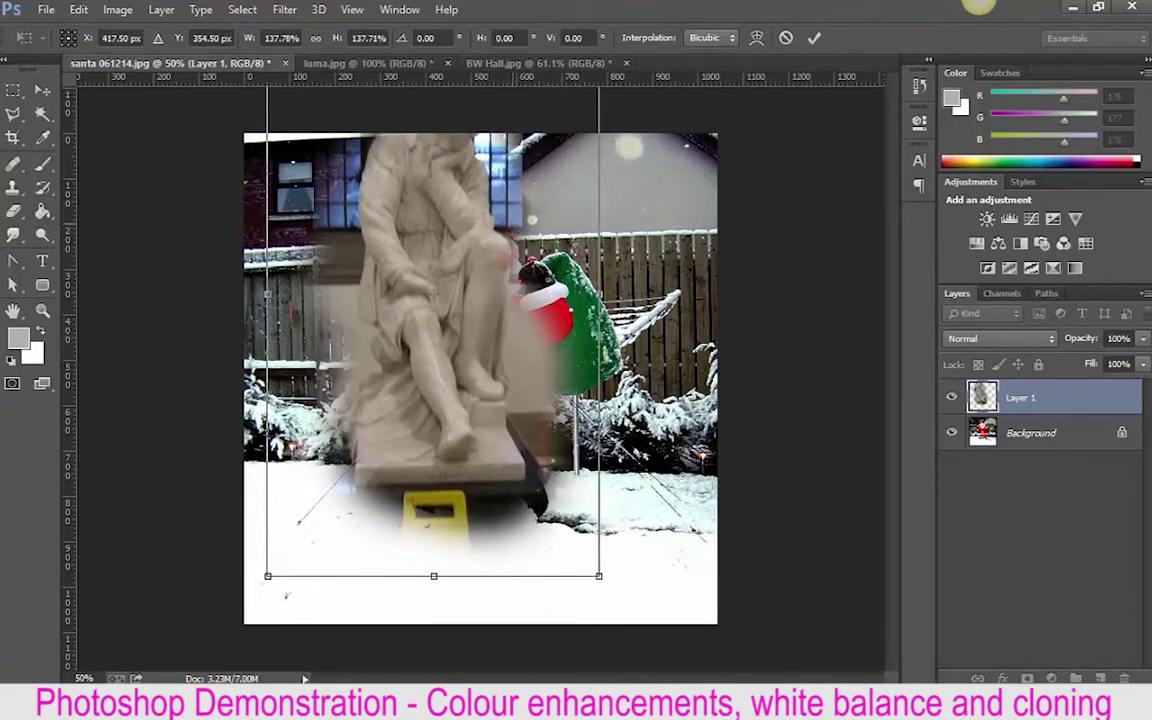
pyautogui.moveTo(514, 231); pyautogui.dragTo(691, 330)
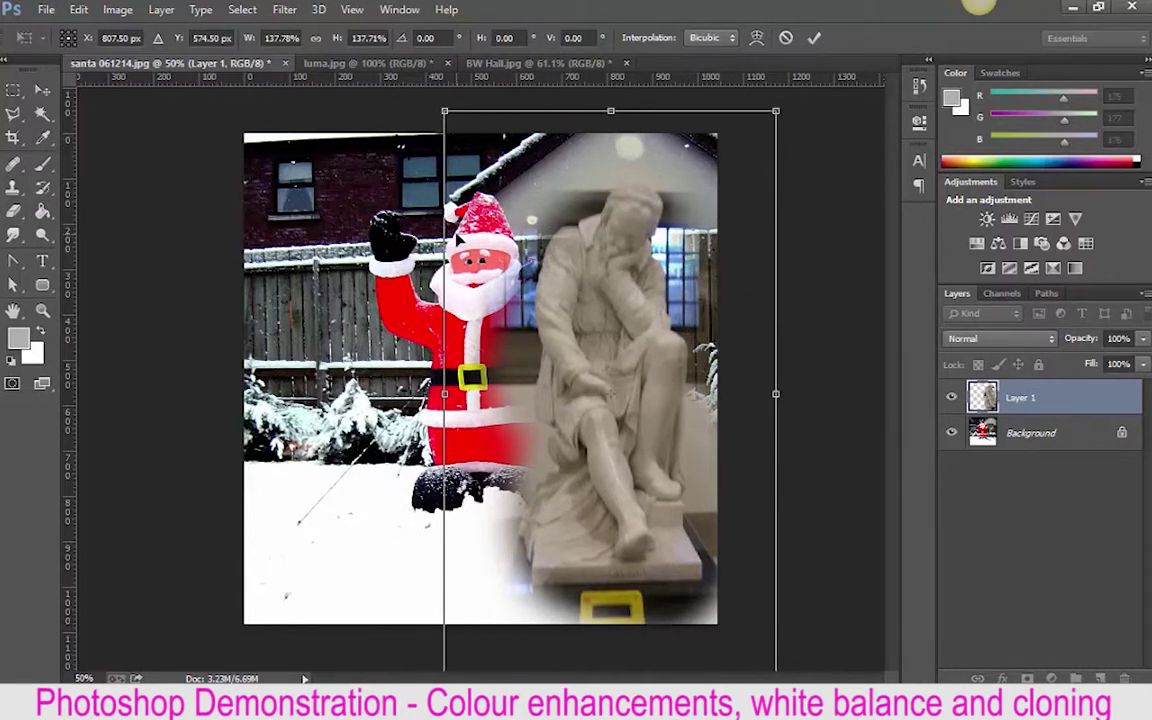
pyautogui.press('Return')
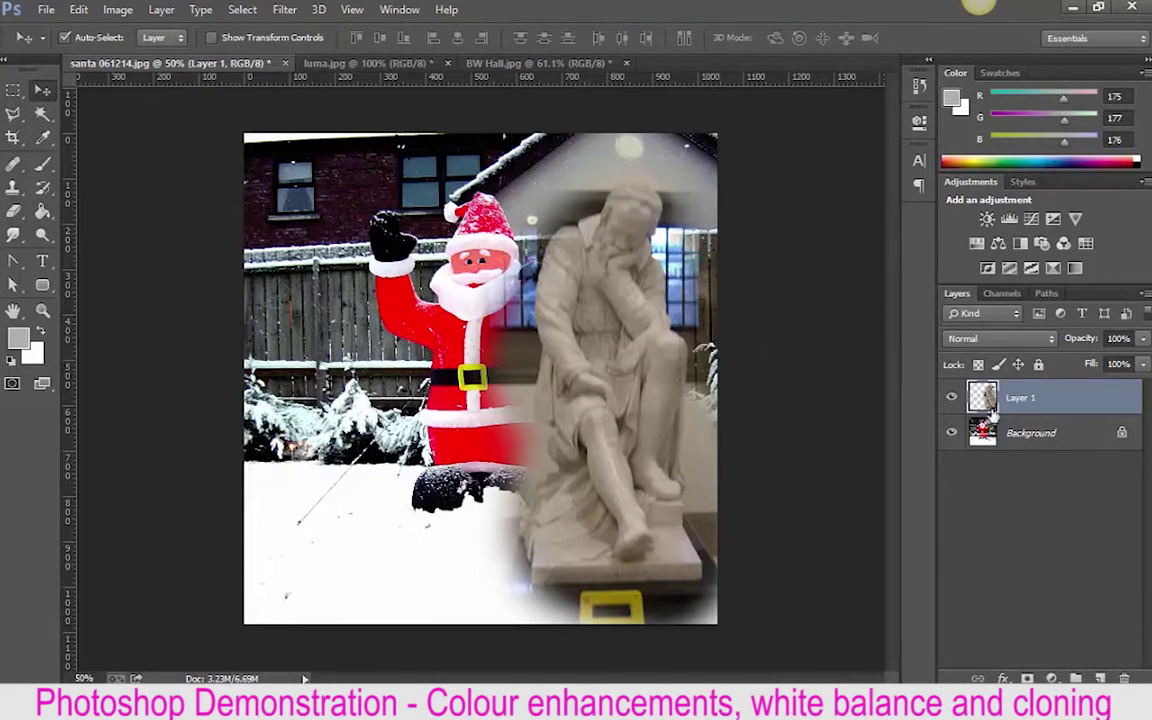
# Save the image as a JPEG, appending 'a' to make santa 061214a.jpg
pyautogui.click(46, 9)
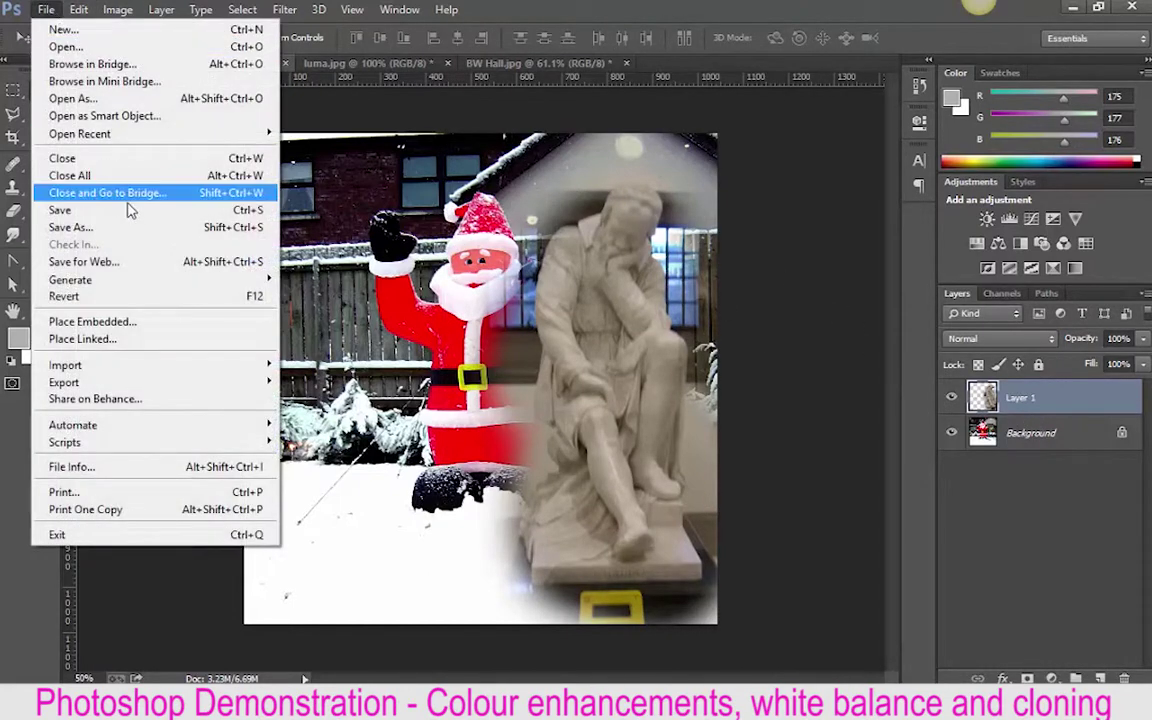
pyautogui.click(132, 230)
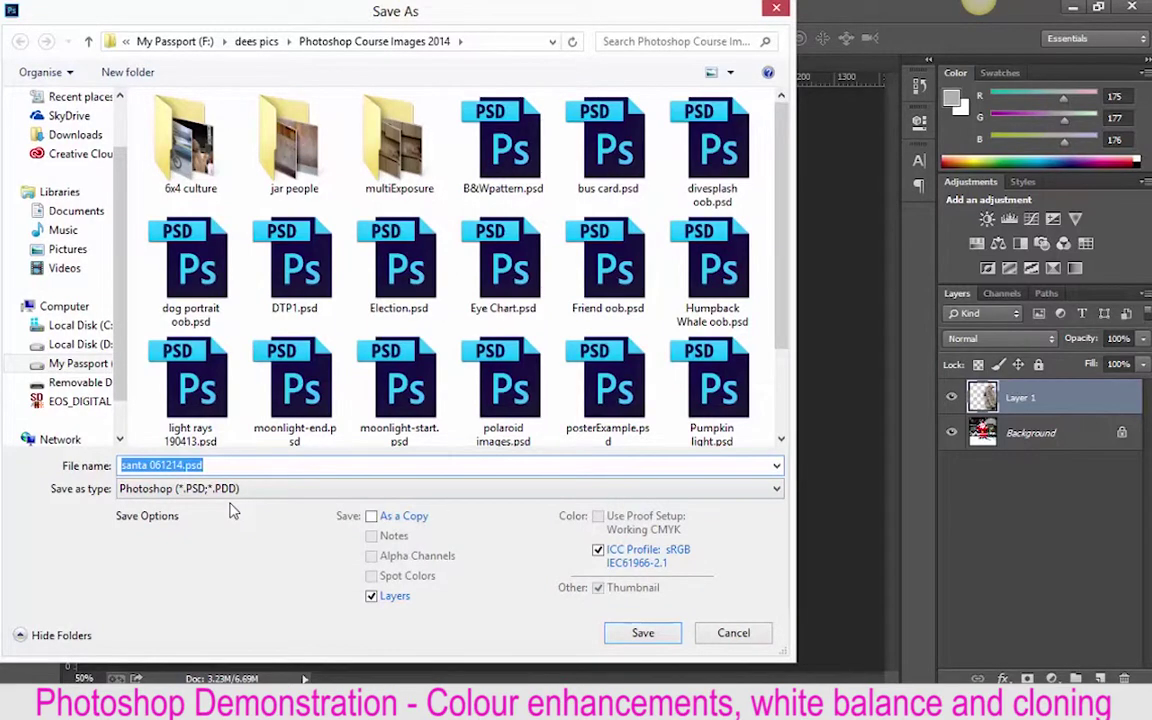
pyautogui.click(231, 490)
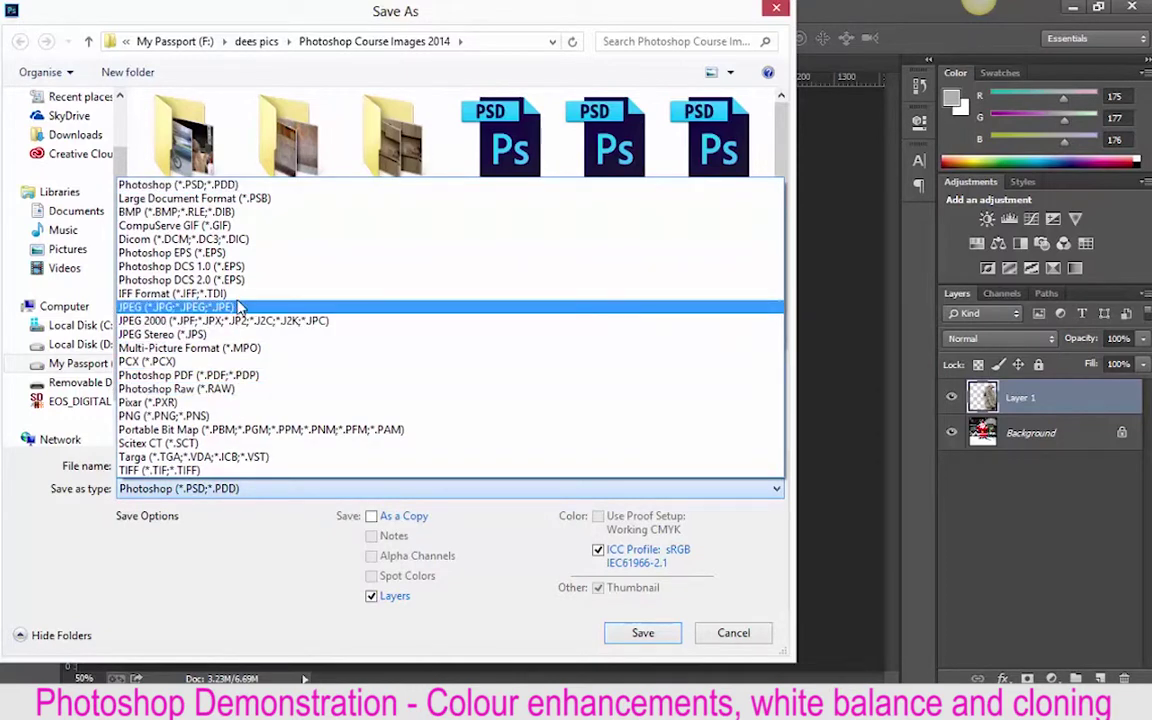
pyautogui.click(238, 310)
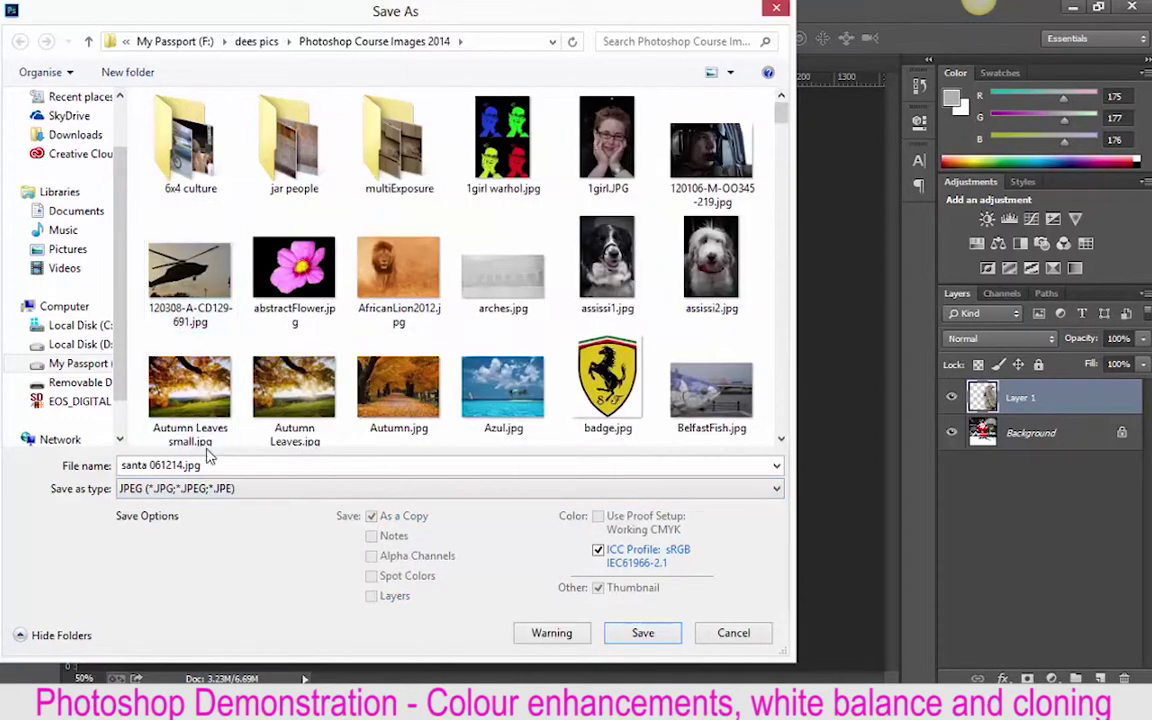
pyautogui.click(173, 468)
pyautogui.click(185, 466)
pyautogui.write('a')
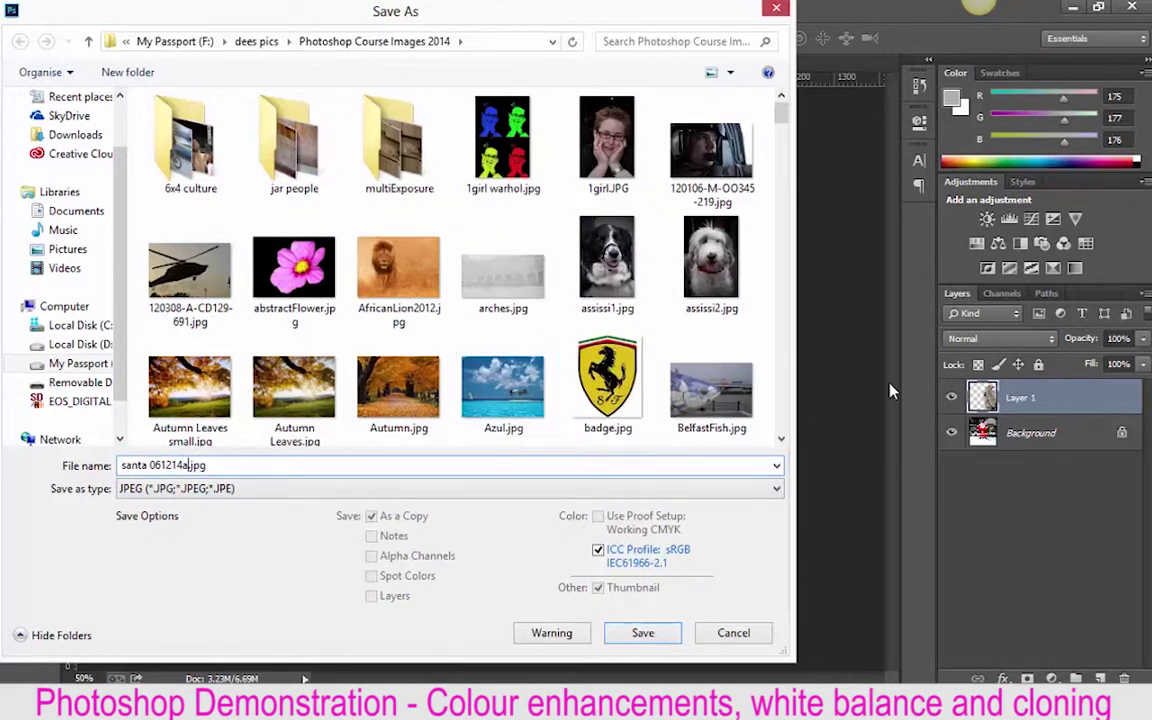
pyautogui.moveTo(626, 14); pyautogui.dragTo(714, 629)
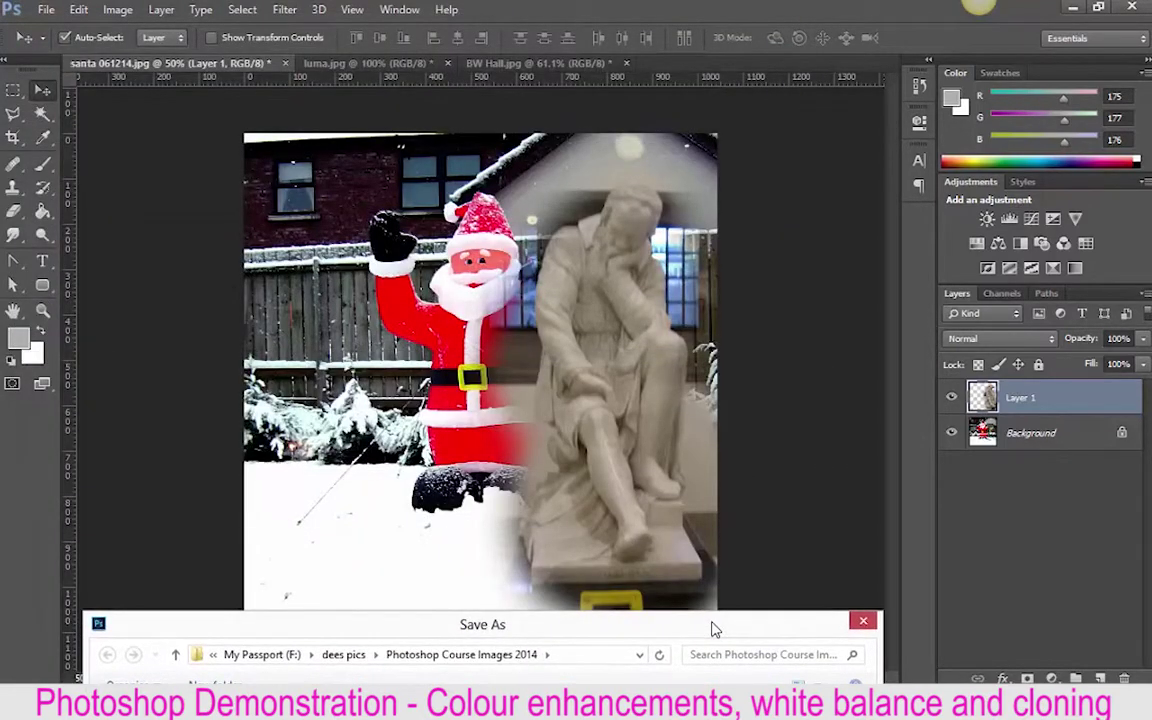
pyautogui.moveTo(727, 624); pyautogui.dragTo(750, 31)
pyautogui.click(751, 652)
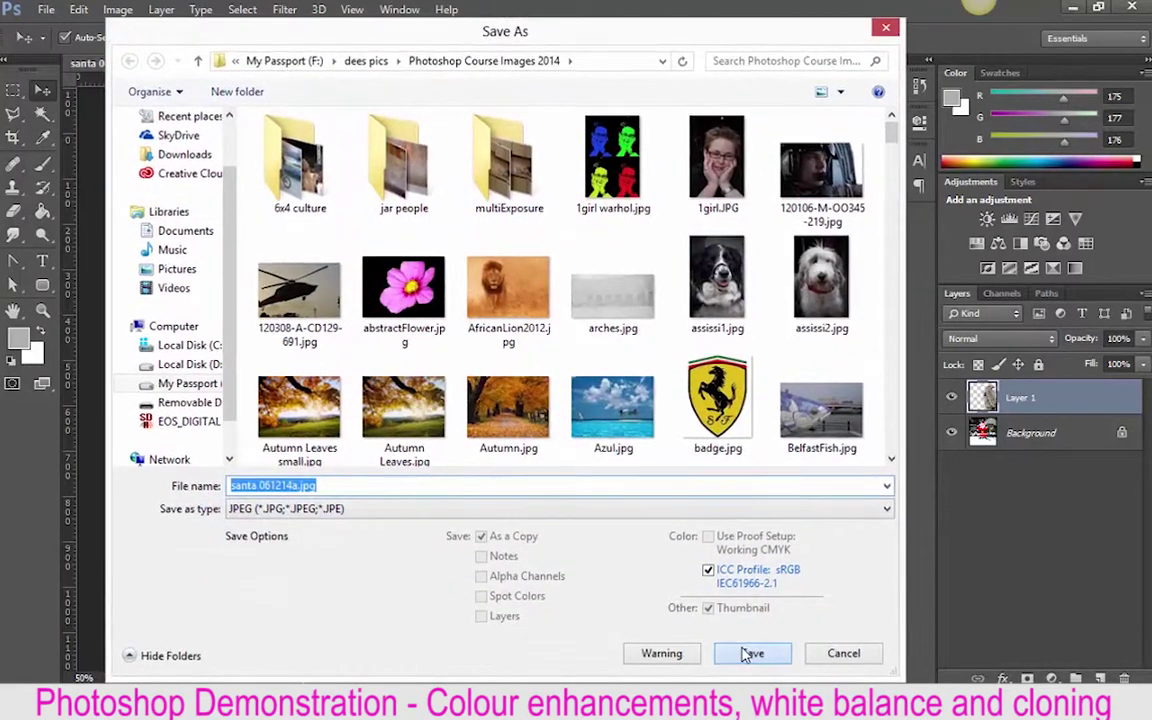